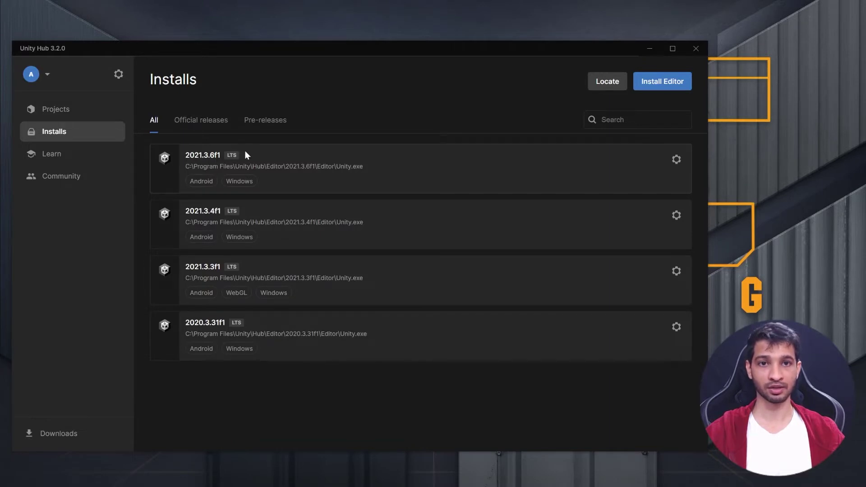
Check which modules are installed for Unity editor 2021.3.6f1, including Android Build Support, and close the module list
click(674, 160)
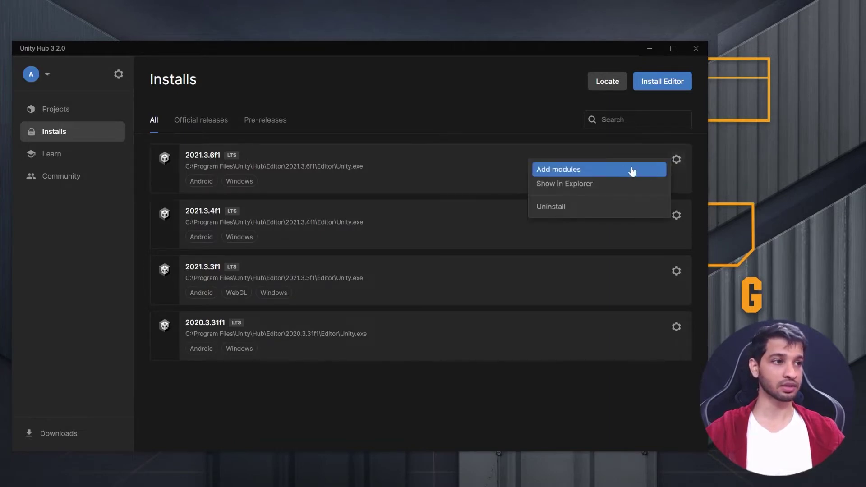
click(597, 168)
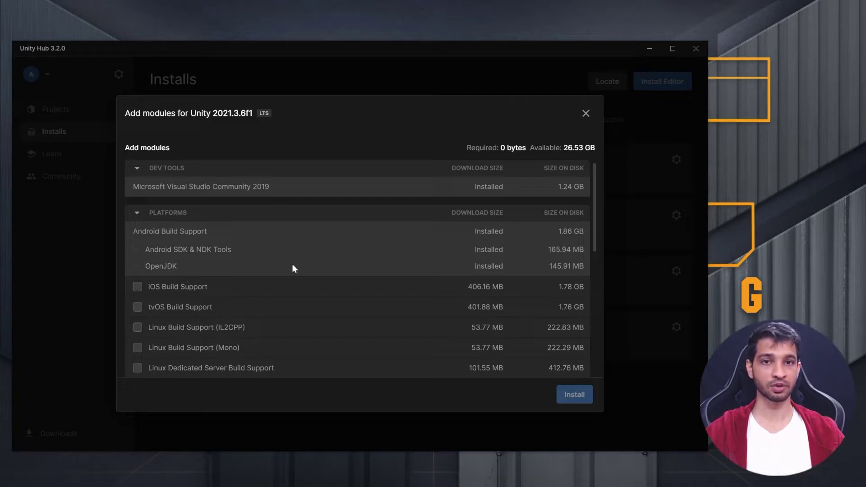
click(585, 114)
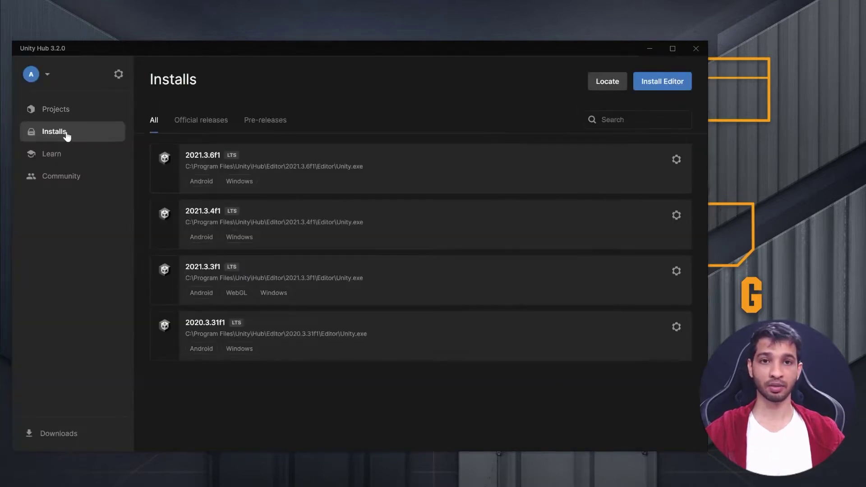
Create a new 3D project named VR_BaseProject with editor version 2021.3.6f1
click(63, 109)
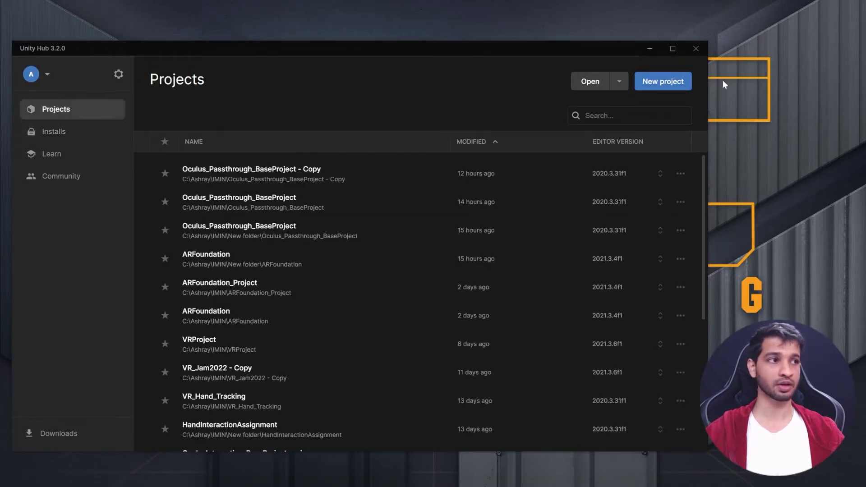
click(670, 82)
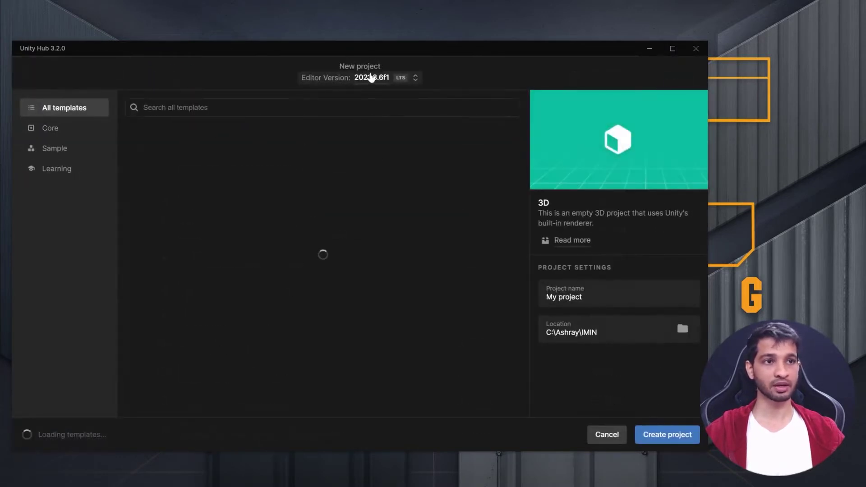
click(336, 81)
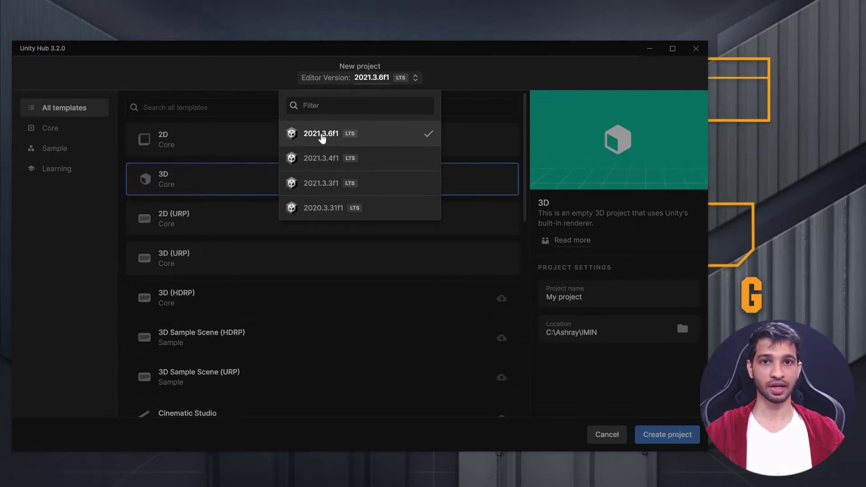
click(324, 138)
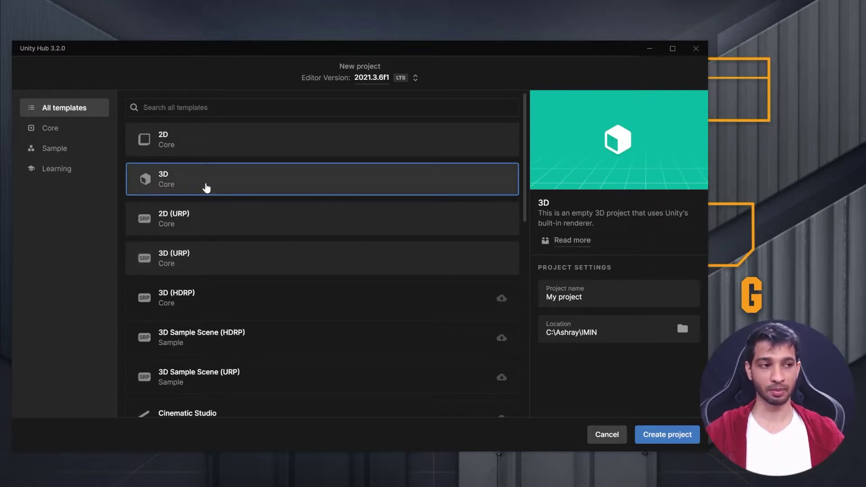
triple_click(586, 296)
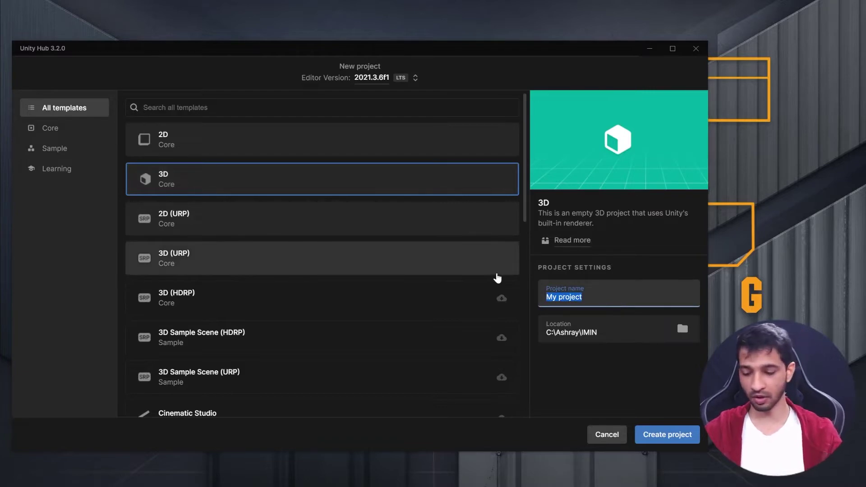
text(VR_BaseProject)
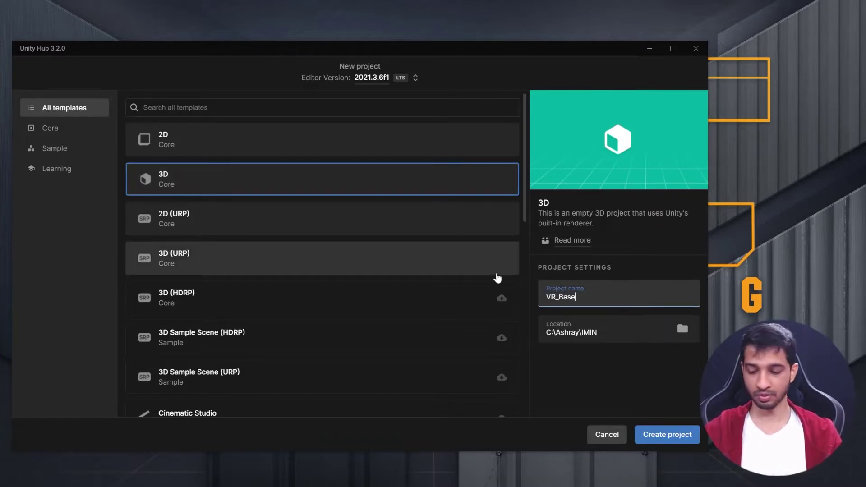
click(671, 440)
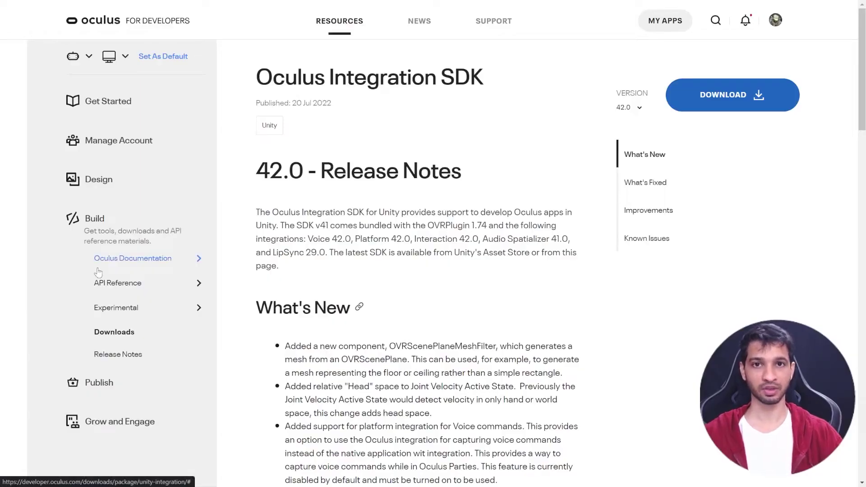
Download version 42.0 of the Oculus Integration SDK for Unity from the Oculus developer site, accepting the license terms
click(638, 108)
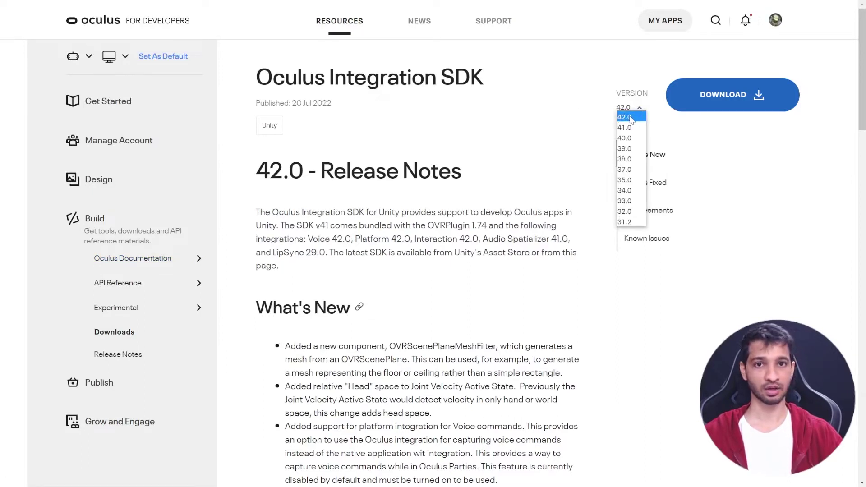
click(630, 119)
click(740, 104)
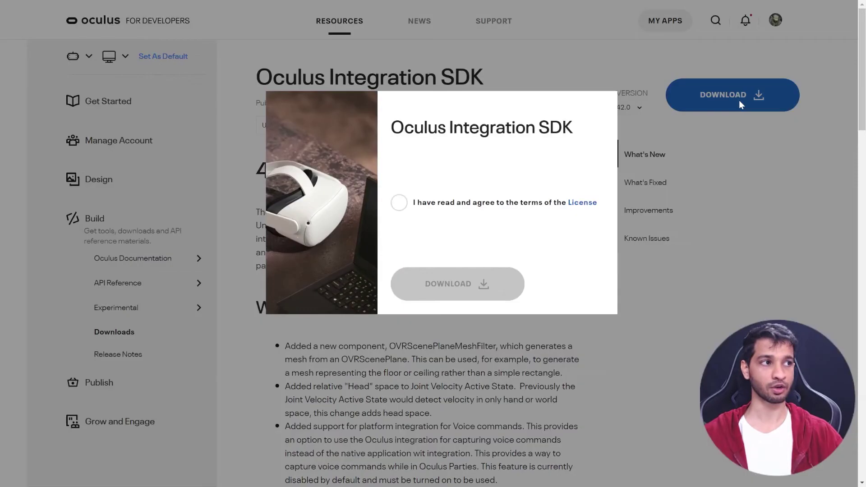
click(399, 202)
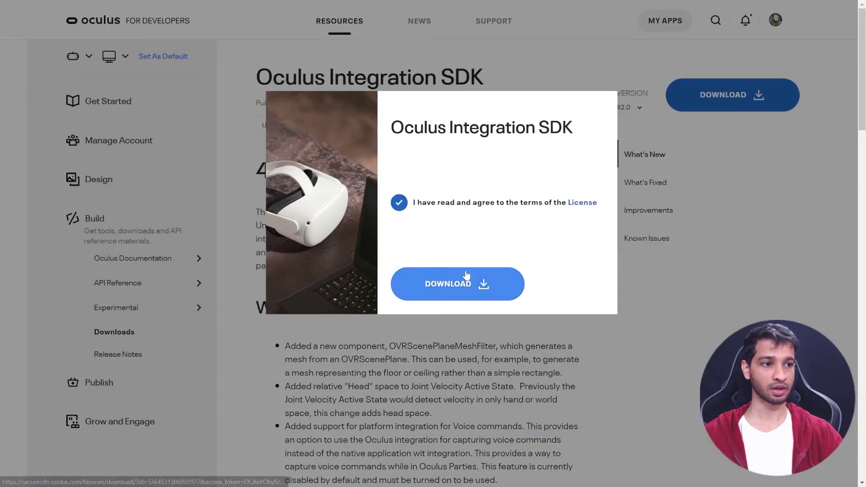
click(465, 274)
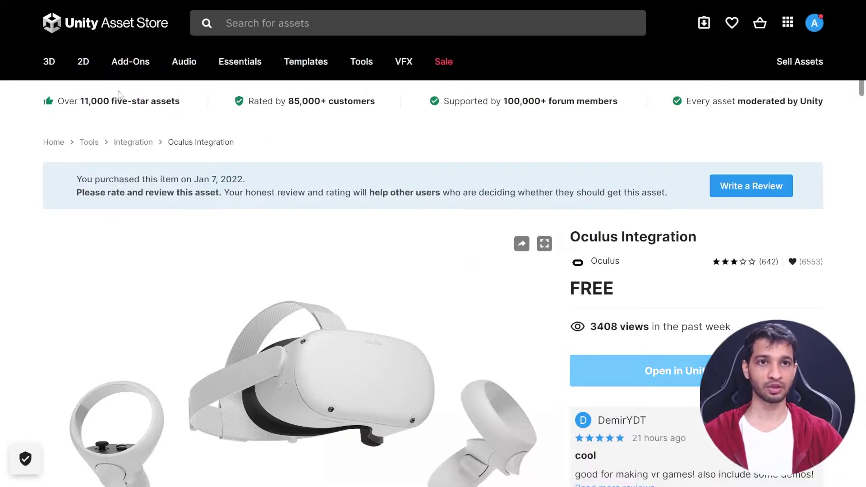
Open the free Oculus Integration asset from the Unity Asset Store page in the Unity editor
click(232, 23)
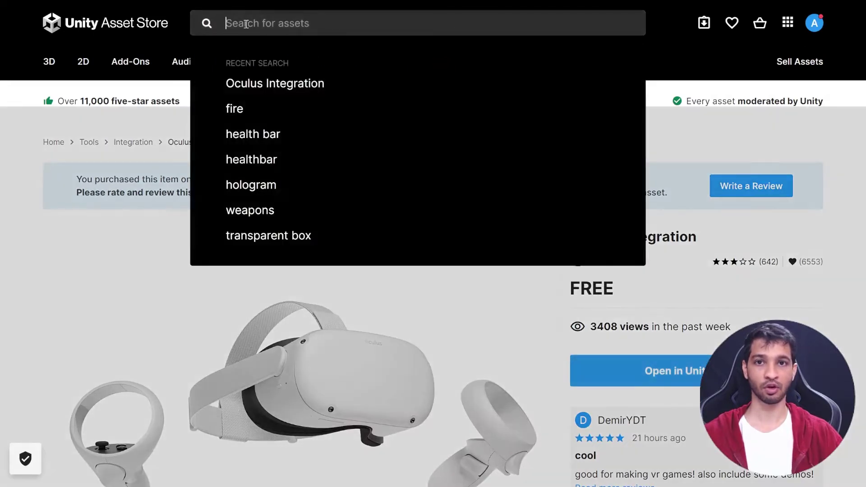
click(710, 279)
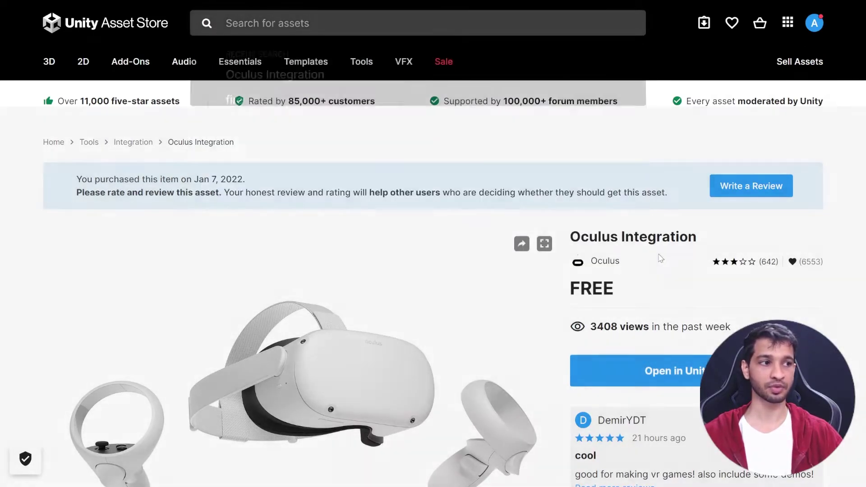
scroll(630, 252, down, 5)
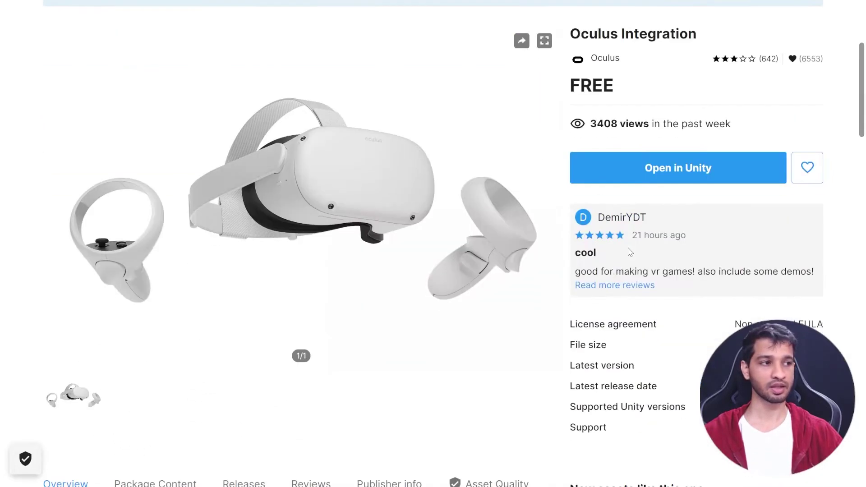
click(658, 176)
click(484, 77)
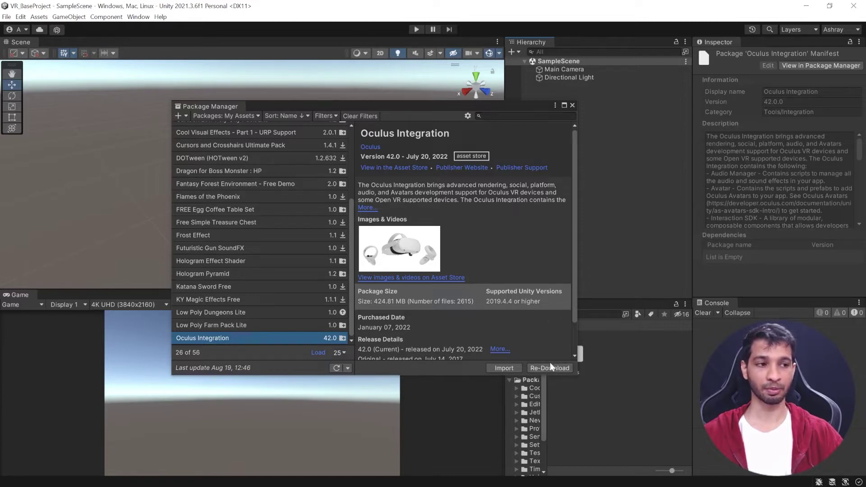
Import the Oculus Integration 42.0 package into the project with all of its files selected
click(504, 367)
drag(357, 74, 362, 114)
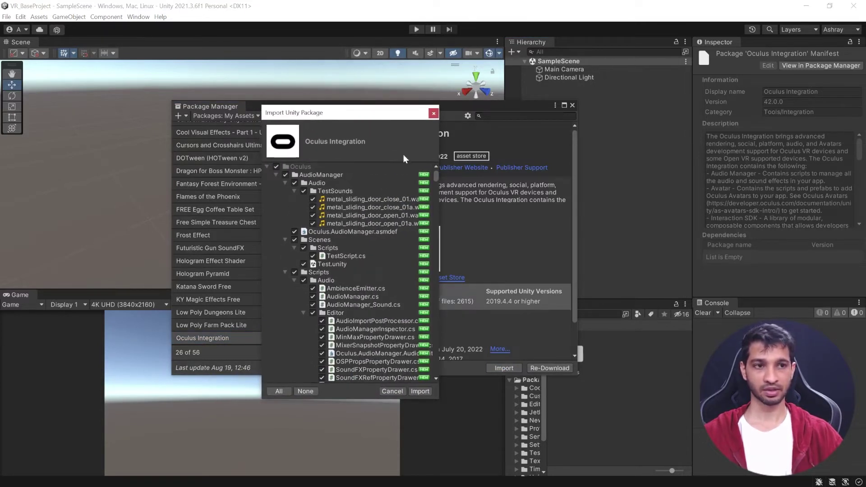
scroll(361, 194, down, 5)
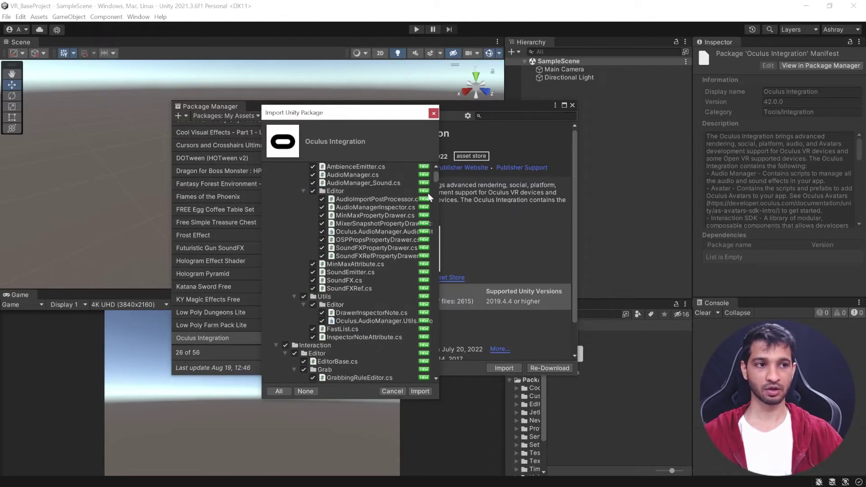
drag(433, 177, 426, 150)
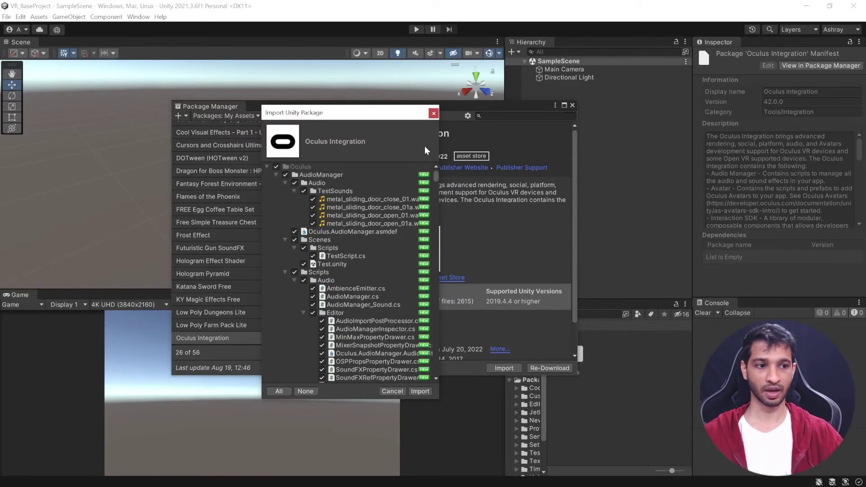
click(419, 392)
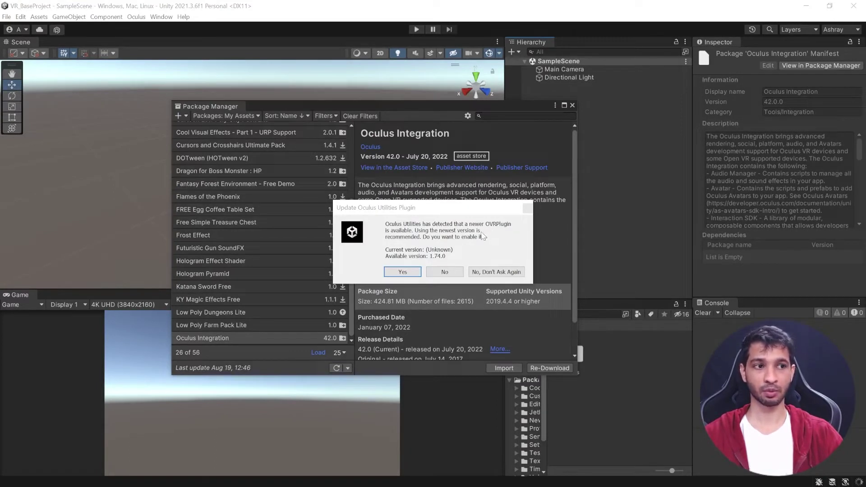
Enable the newer OVRPlugin 1.74.0 with the OpenXR backend and agree to restart the editor
click(401, 272)
click(401, 273)
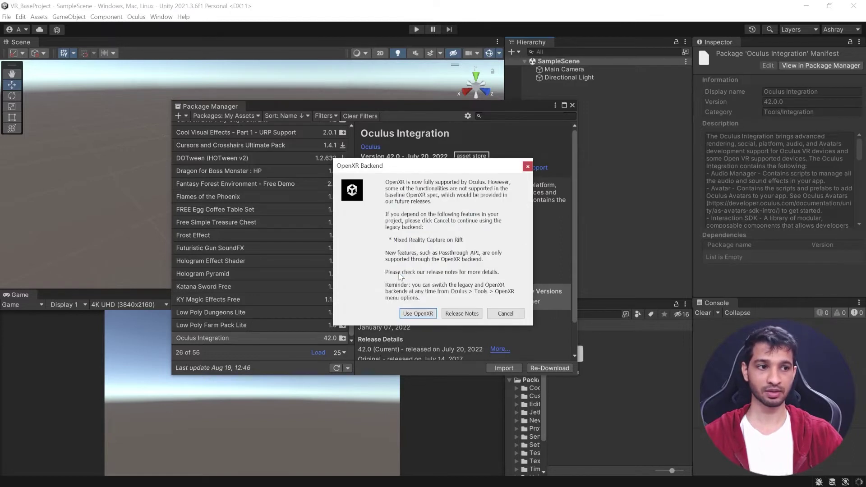
click(417, 315)
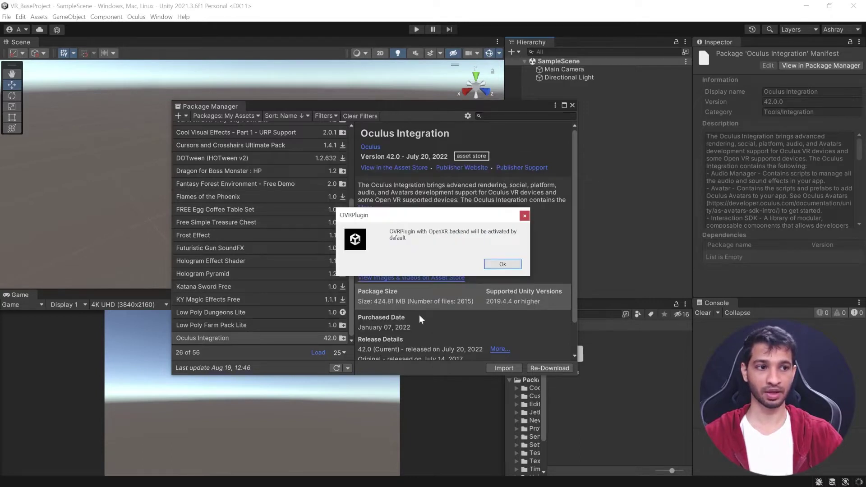
click(502, 264)
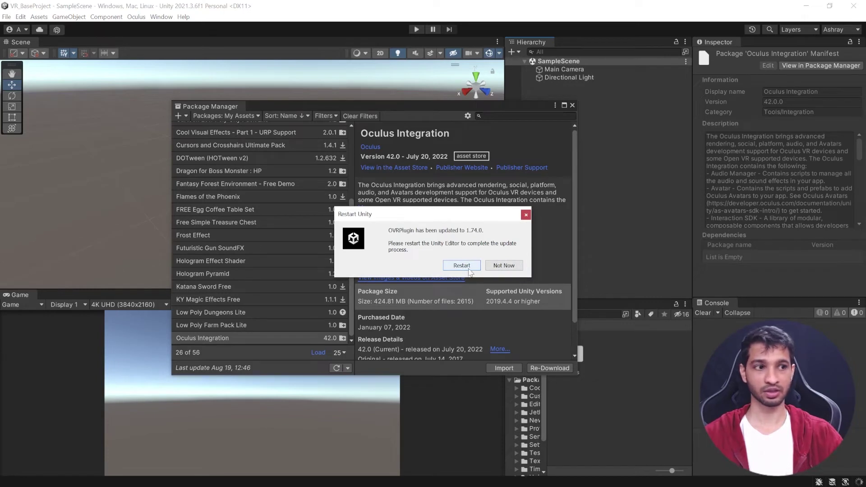
click(462, 265)
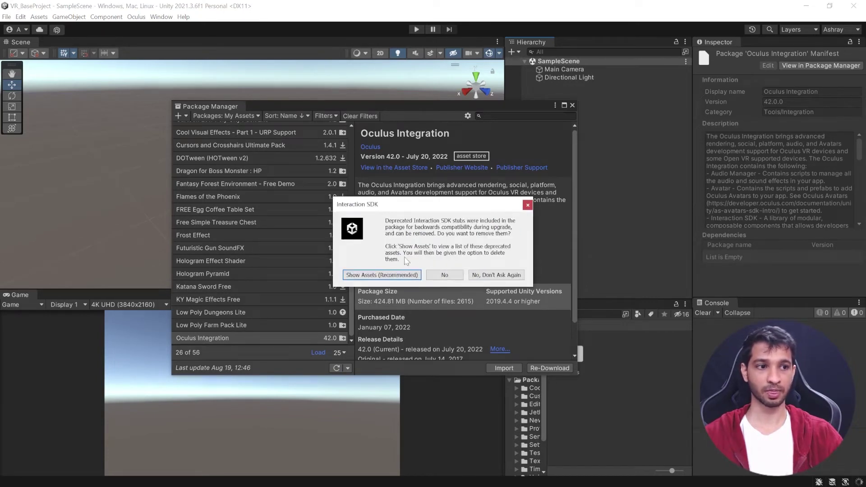
List the deprecated Interaction SDK assets in the project and delete them as recommended
click(385, 275)
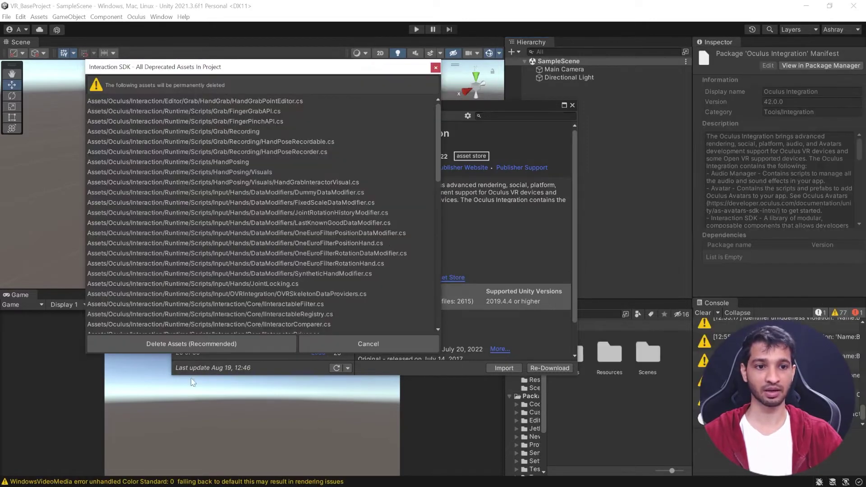
click(186, 343)
click(453, 269)
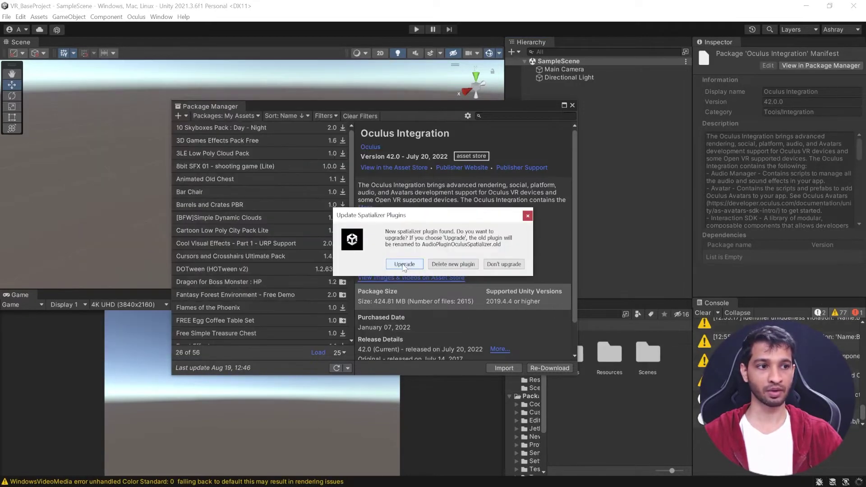
Upgrade the Oculus spatializer plugins with an editor restart, and close the Package Manager
click(404, 265)
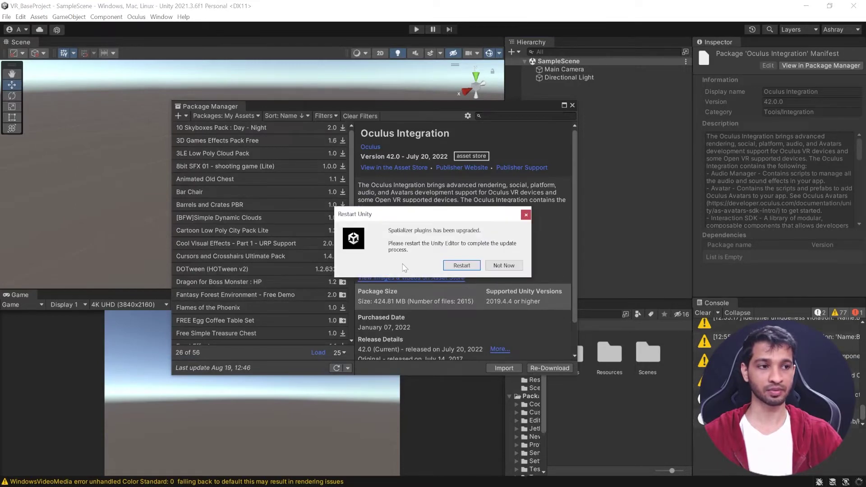
click(461, 265)
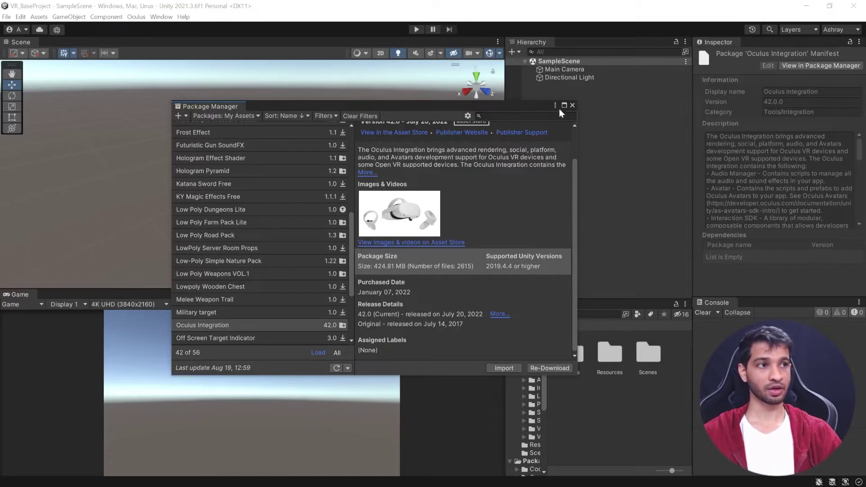
click(573, 105)
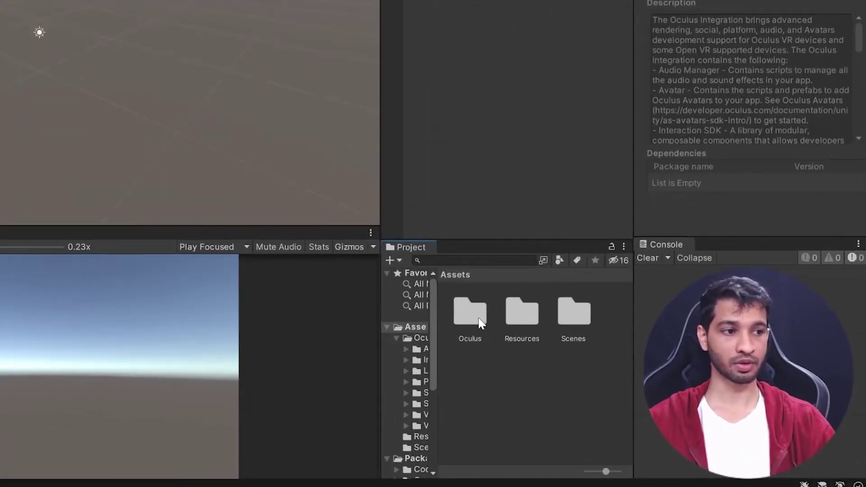
Examine the contents of the Oculus folder in the project's assets, and return to the Assets root
click(478, 321)
double_click(479, 322)
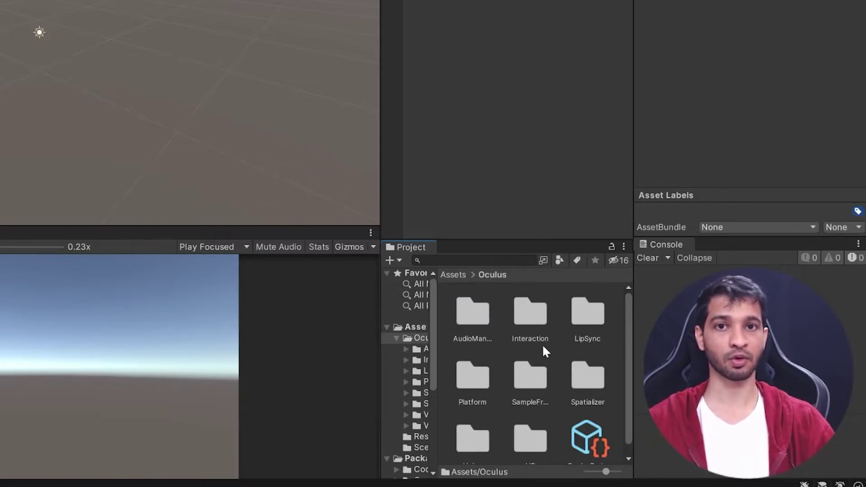
click(454, 275)
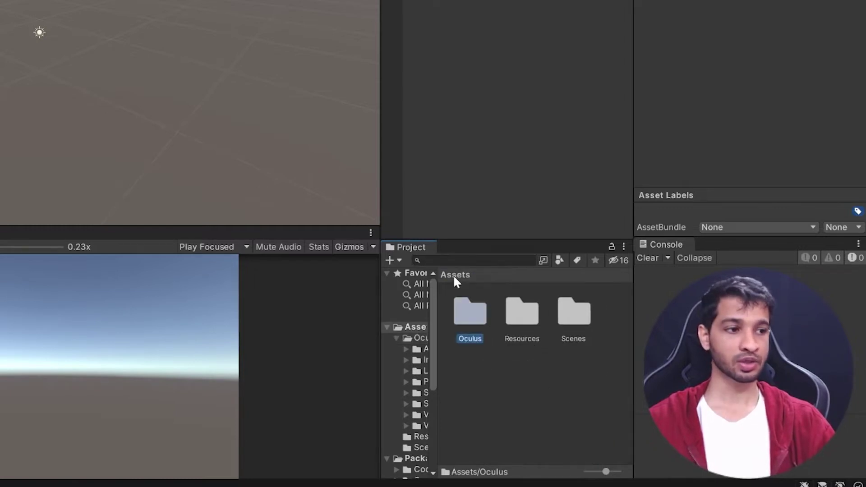
click(481, 373)
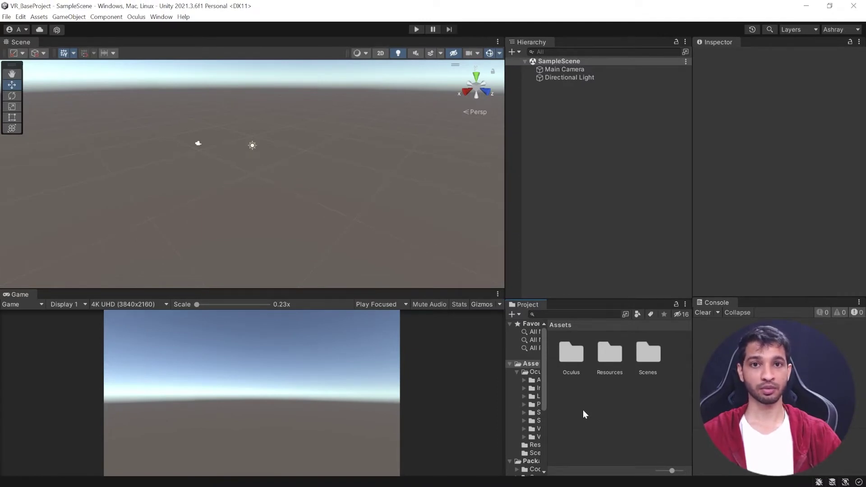
click(39, 16)
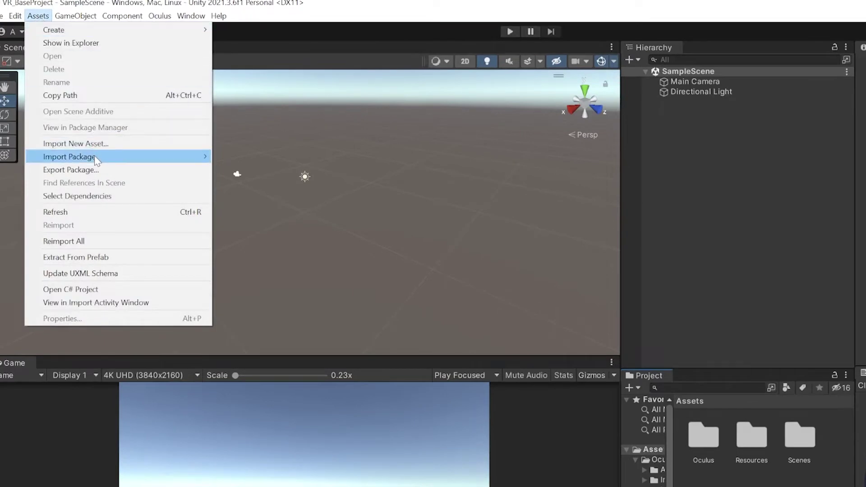
mouse_move(94, 157)
click(250, 159)
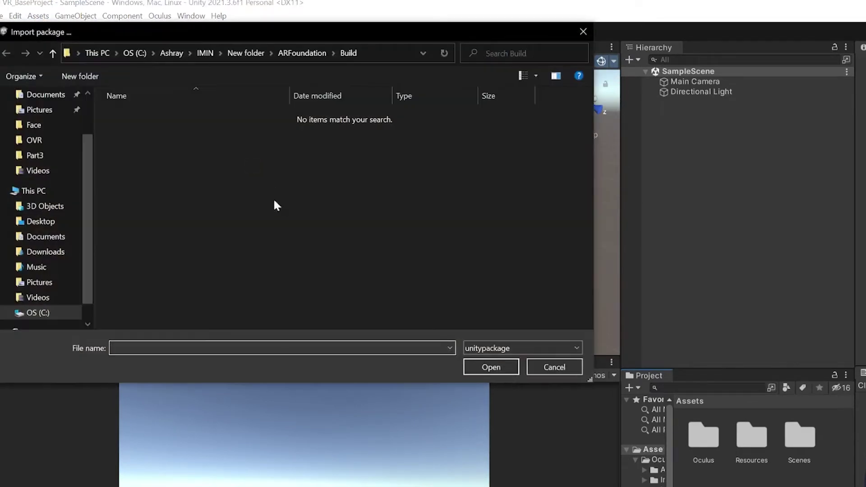
click(45, 252)
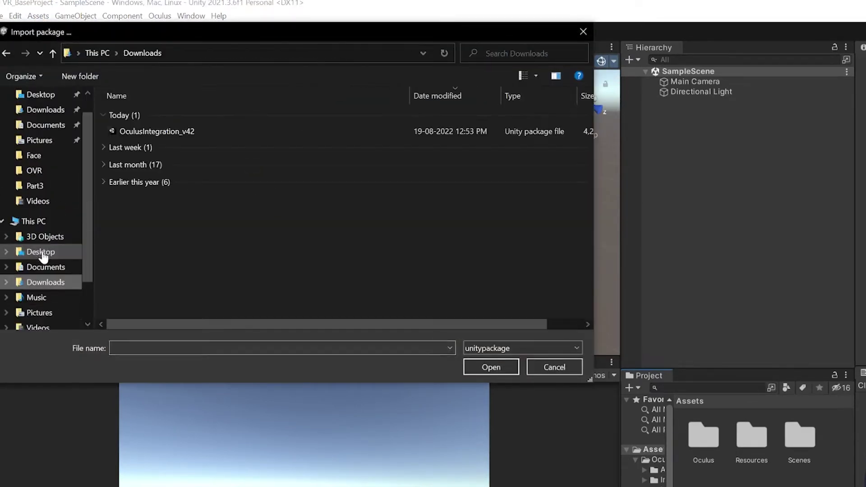
click(156, 131)
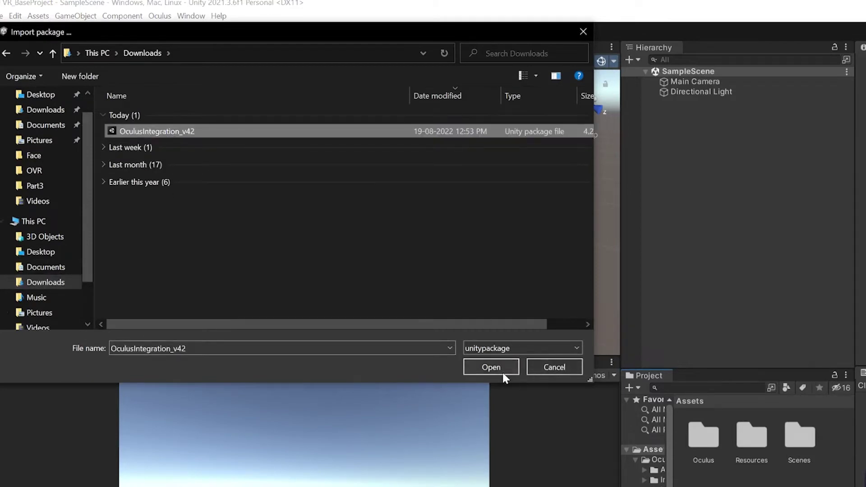
click(561, 366)
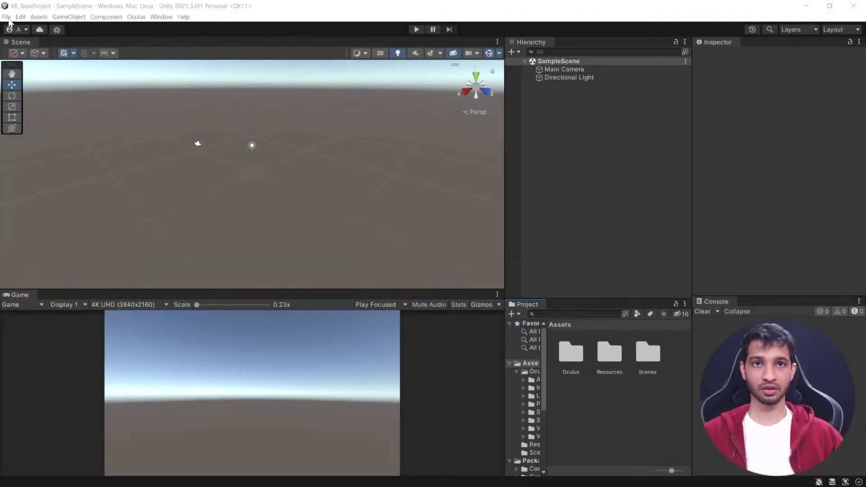
Switch the project's build platform to Android in the build settings
click(7, 18)
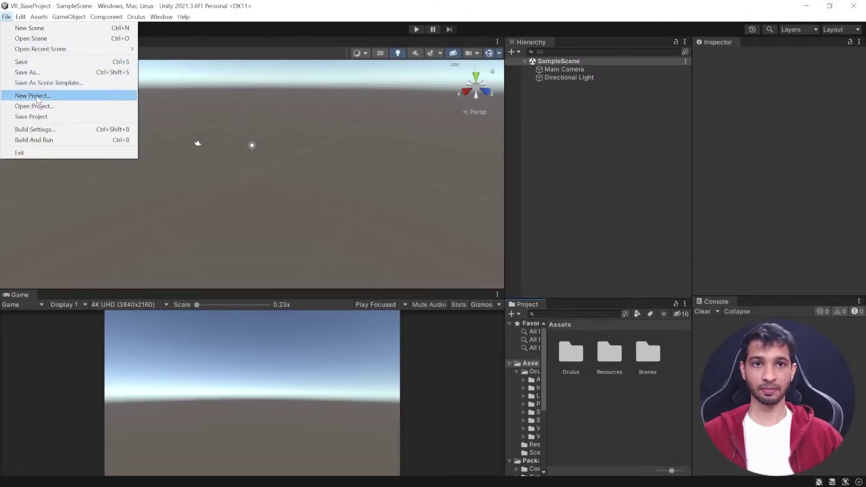
click(49, 127)
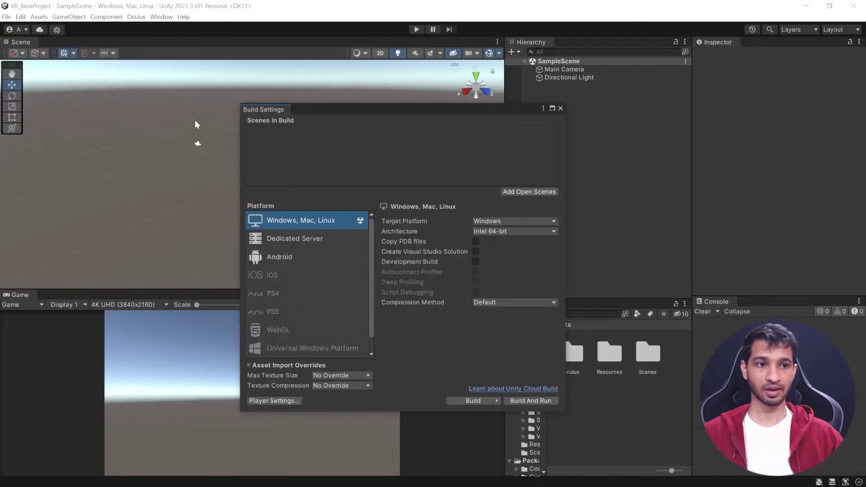
click(285, 256)
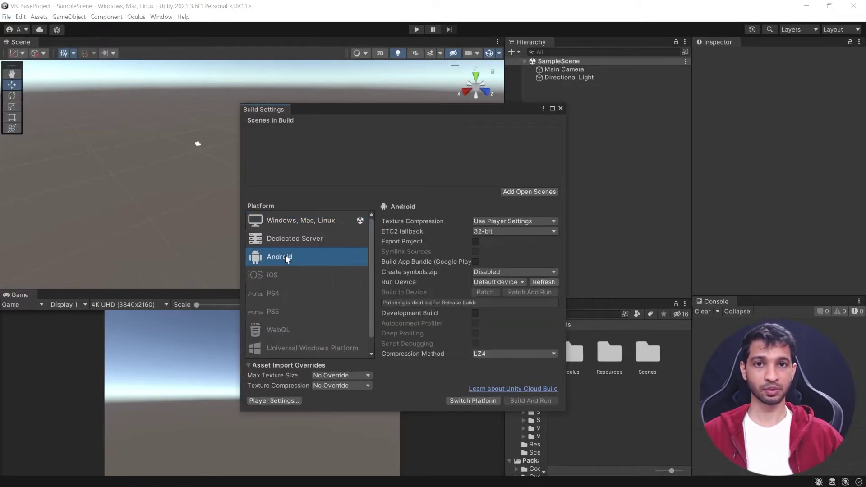
click(459, 400)
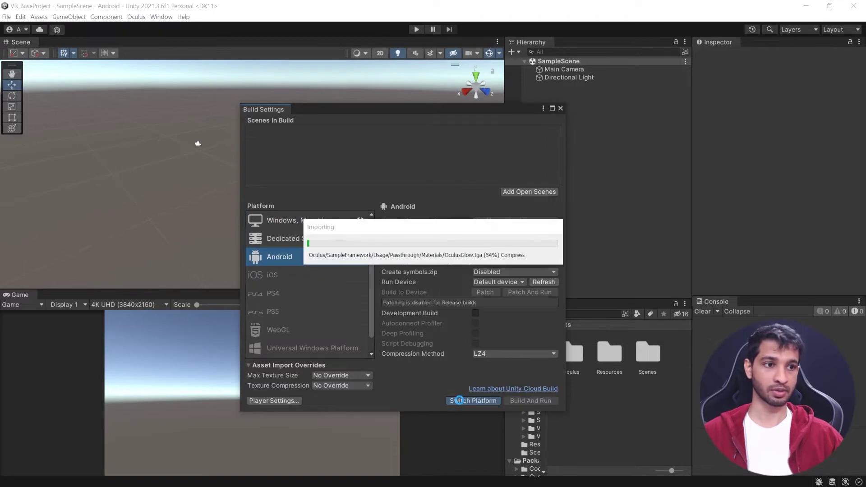
Set the company name to imin in the player settings
click(273, 400)
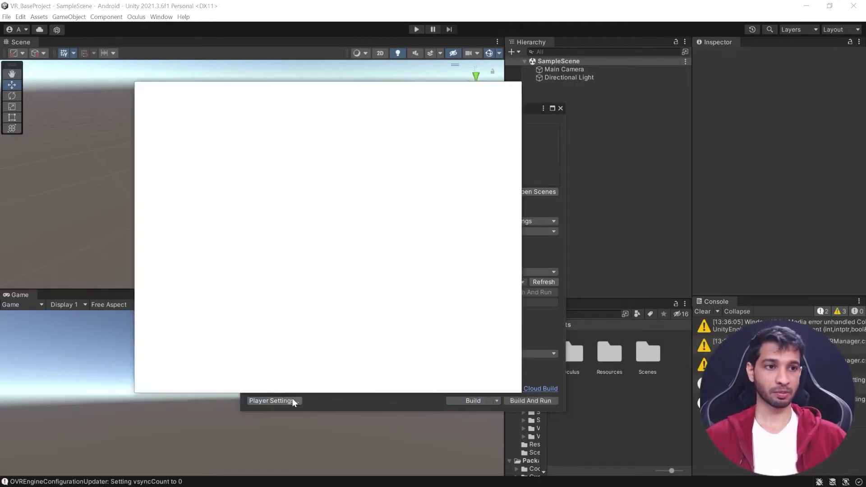
click(406, 125)
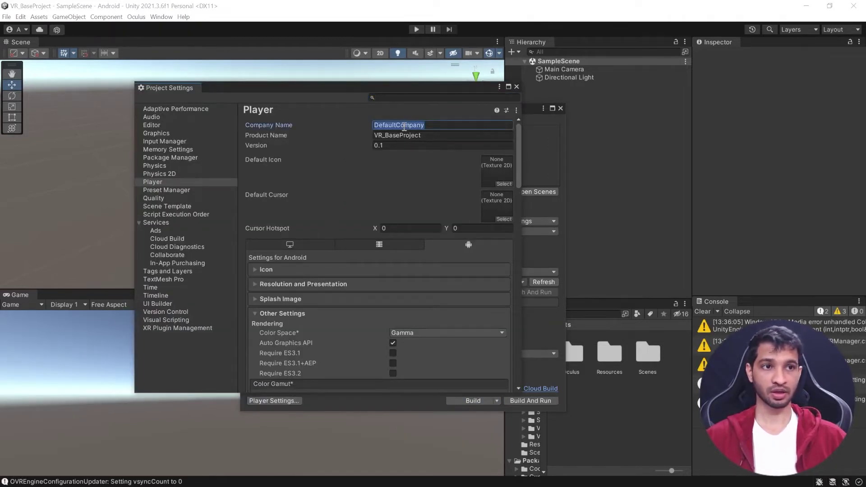
text(imin)
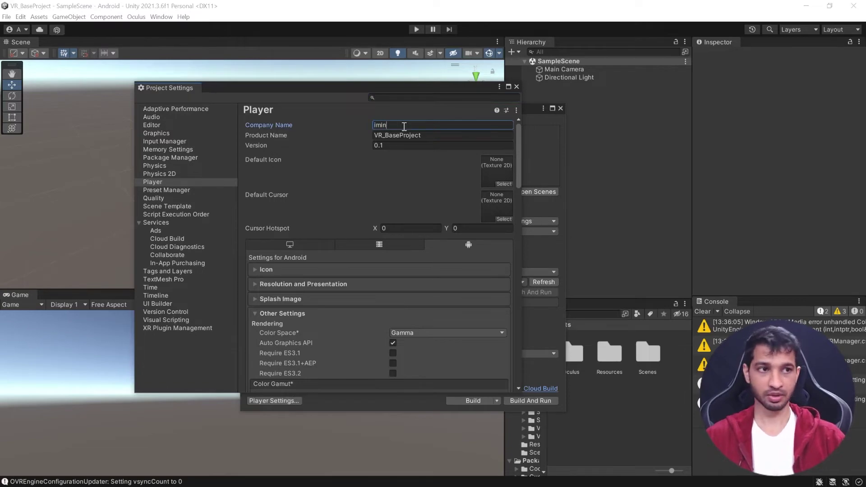
Override the default package name and set the minimum API level to Android 10.0 (API level 29)
scroll(393, 202, down, 10)
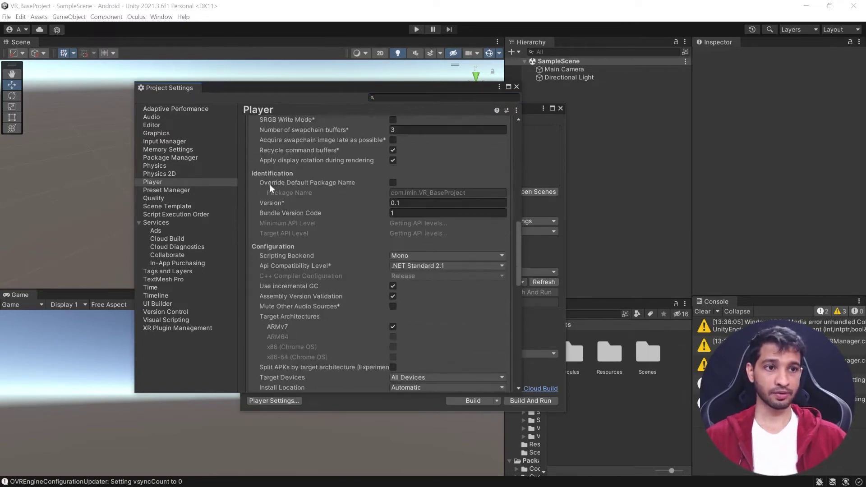
click(392, 182)
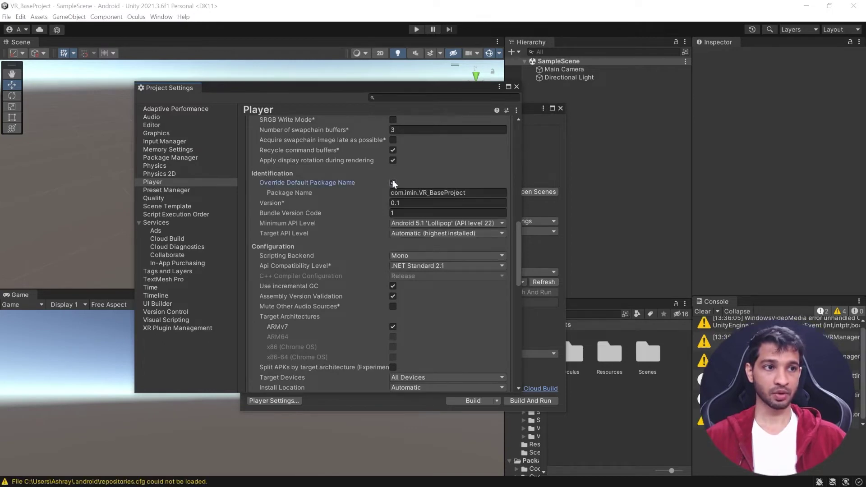
click(420, 226)
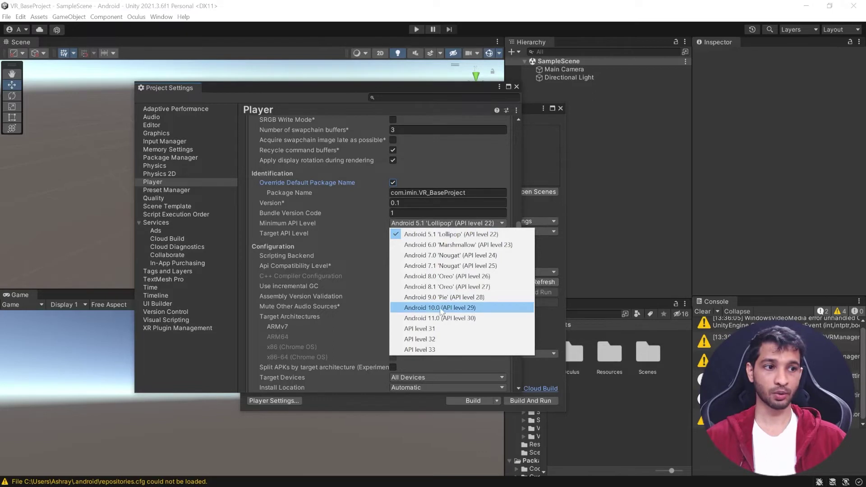
click(466, 308)
Set the scripting backend to IL2CPP and enable ARM64 as a target architecture
click(409, 255)
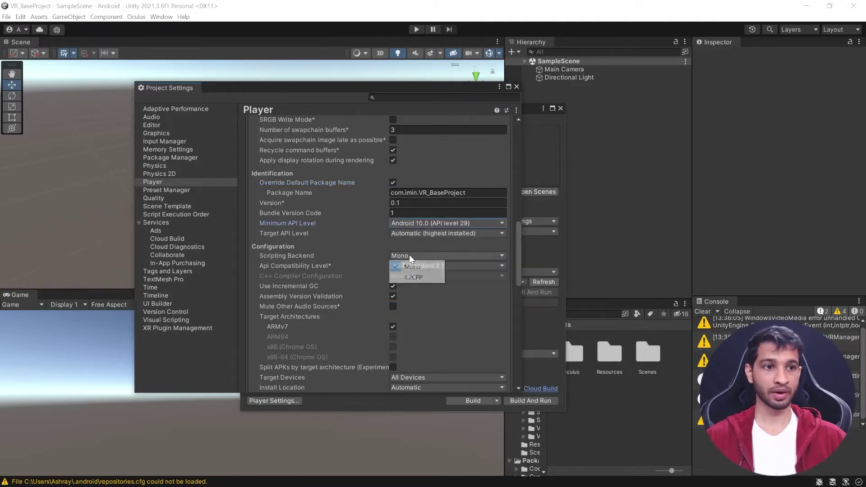
click(414, 276)
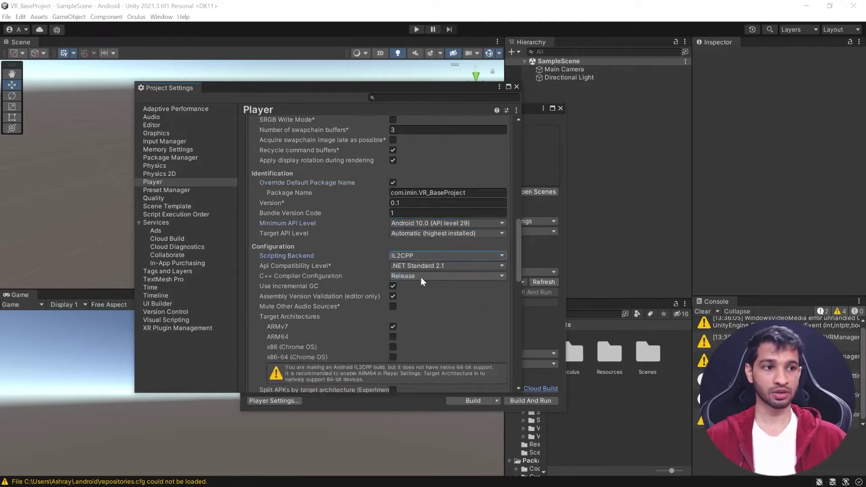
click(392, 336)
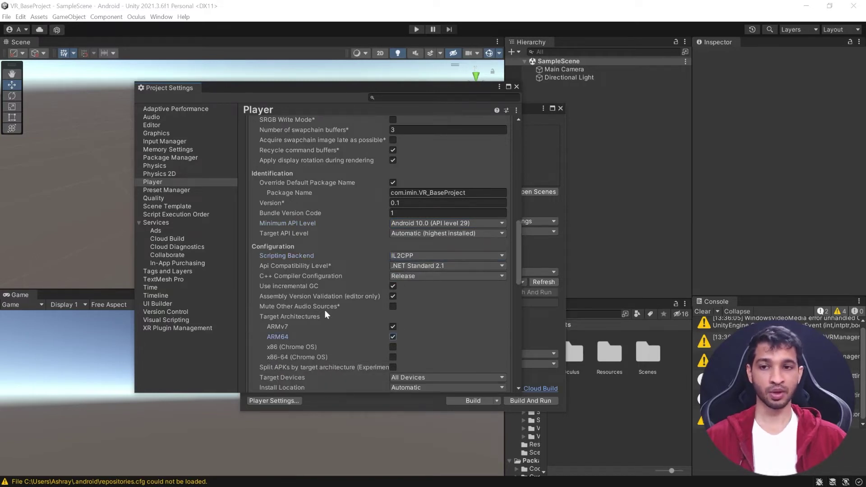
Install XR Plugin Management and enable the Oculus plug-in provider for Android
click(178, 329)
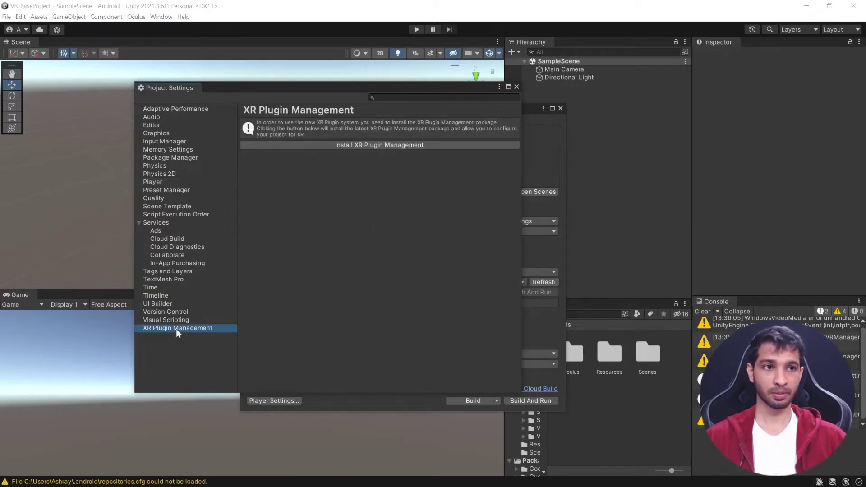
click(367, 144)
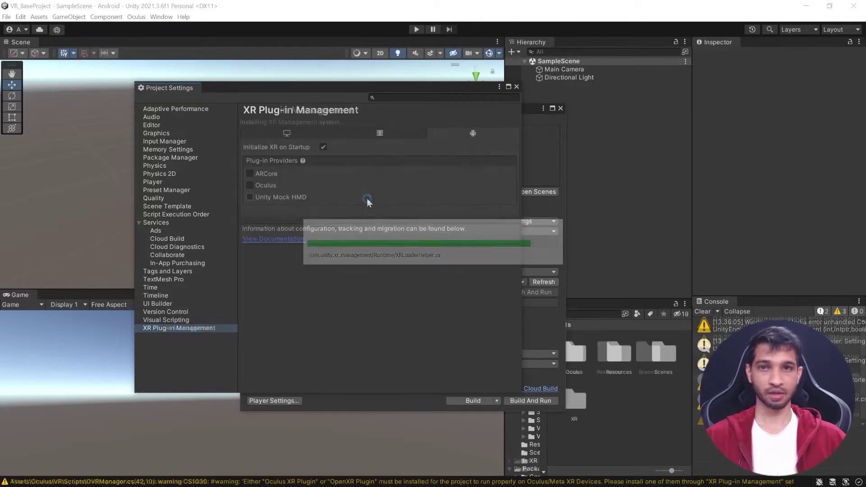
click(249, 185)
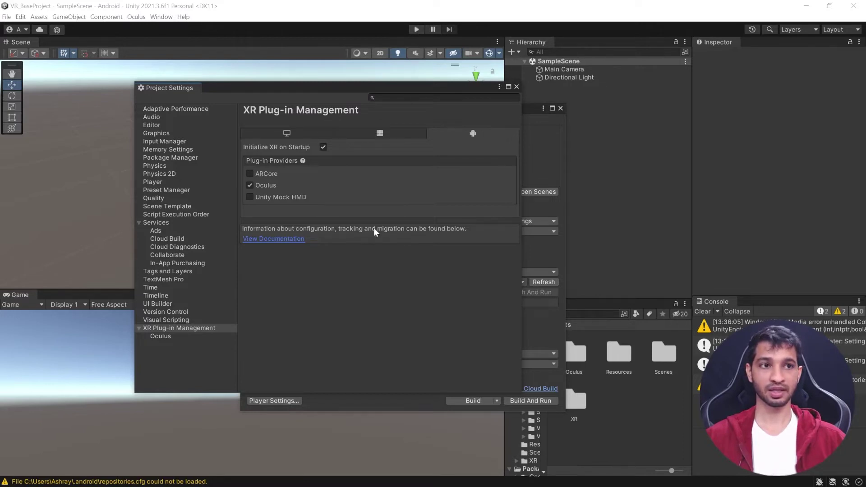
Enable the Oculus plug-in provider for Windows, Mac, Linux, and close the project and build settings
click(285, 131)
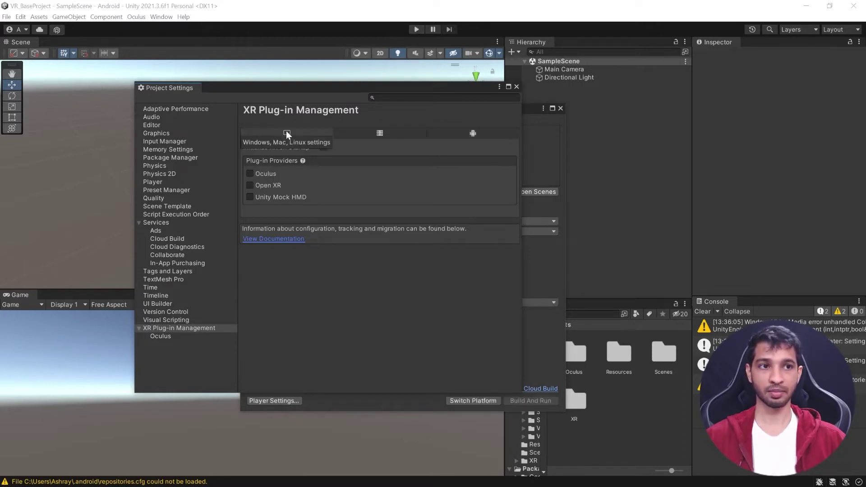
click(249, 174)
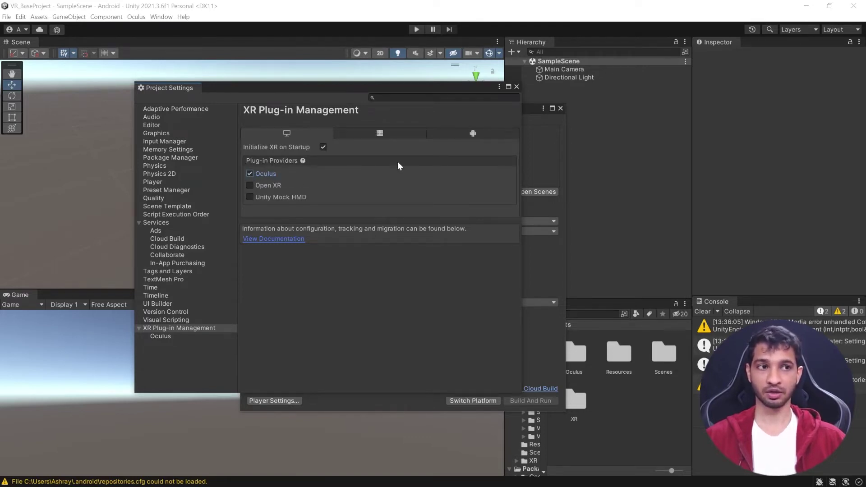
click(517, 86)
click(560, 109)
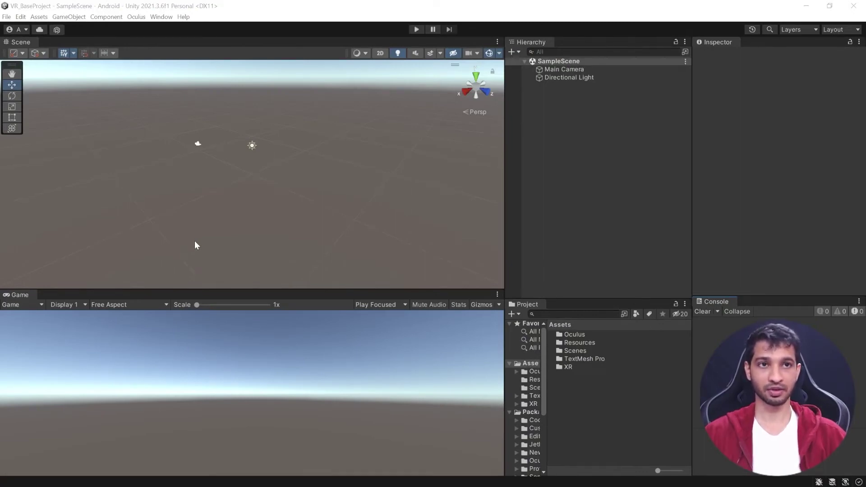
Set the scene's environment skybox material to SkyboxGradient and close the lighting settings
click(161, 17)
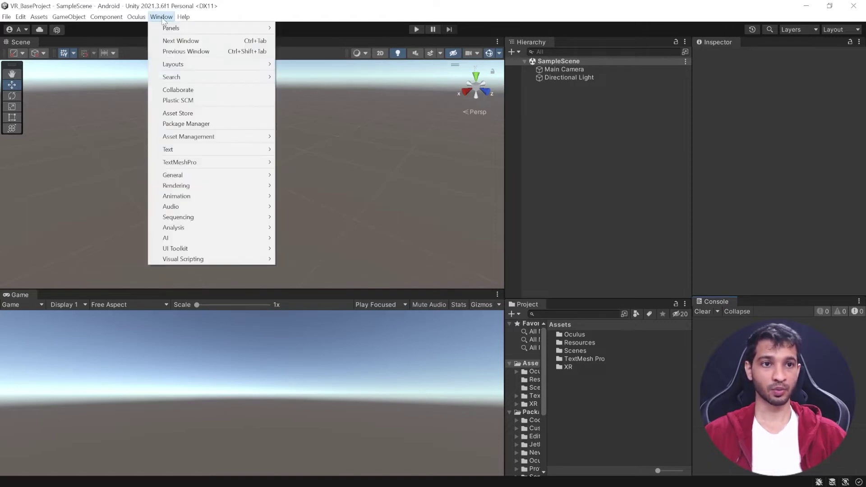
mouse_move(218, 186)
click(292, 186)
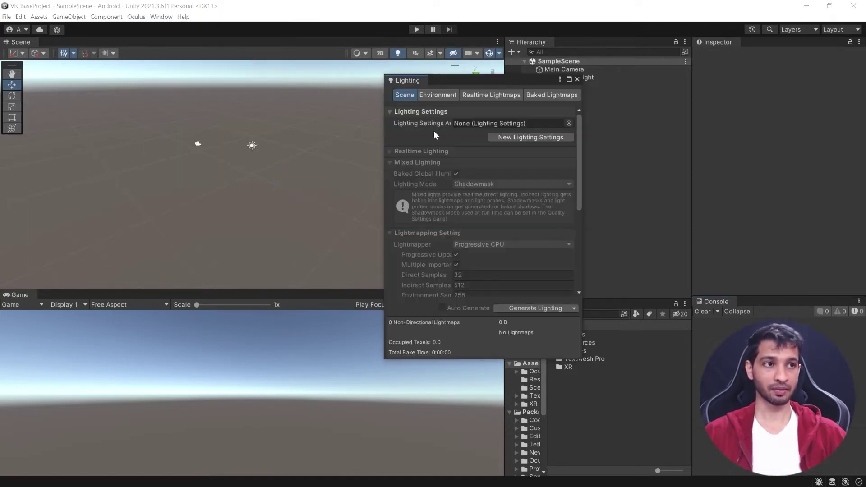
click(437, 94)
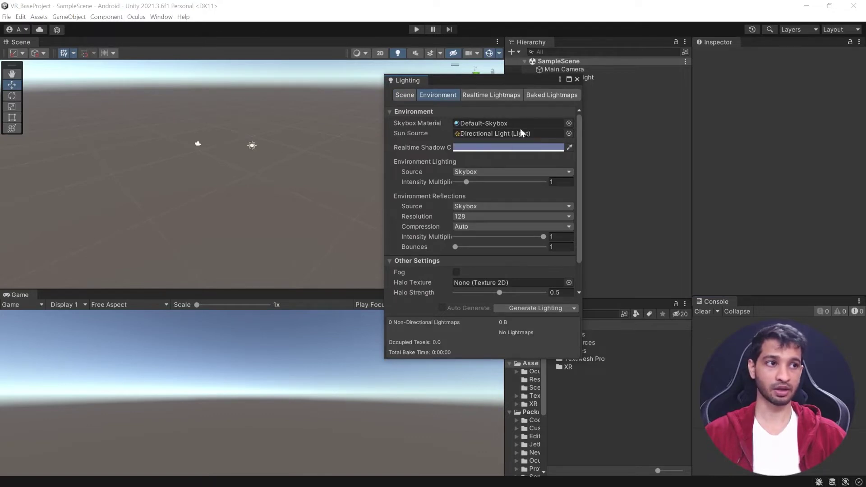
click(569, 123)
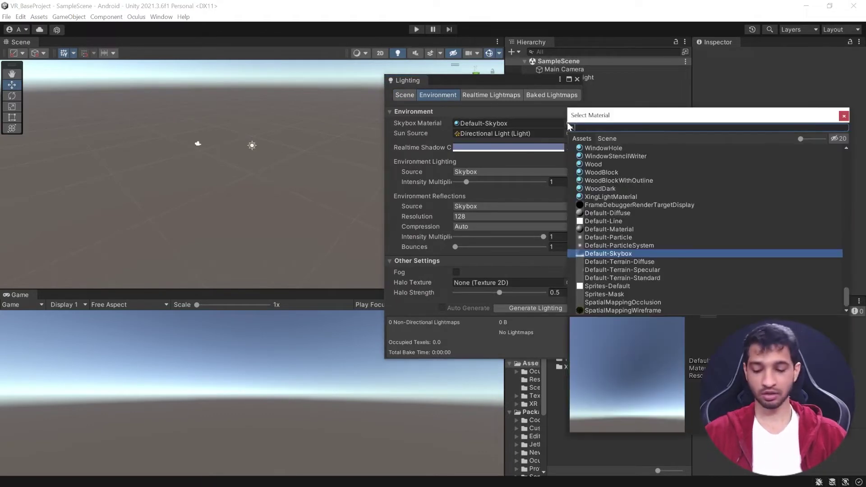
text(sky)
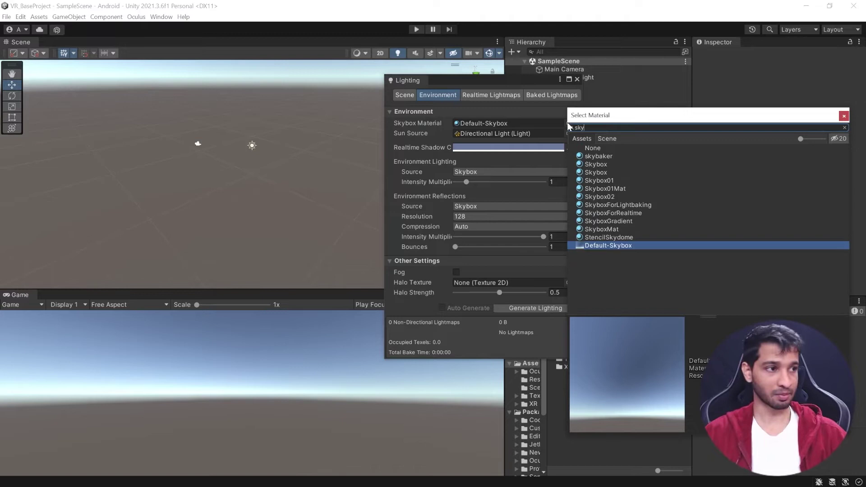
click(618, 221)
double_click(613, 220)
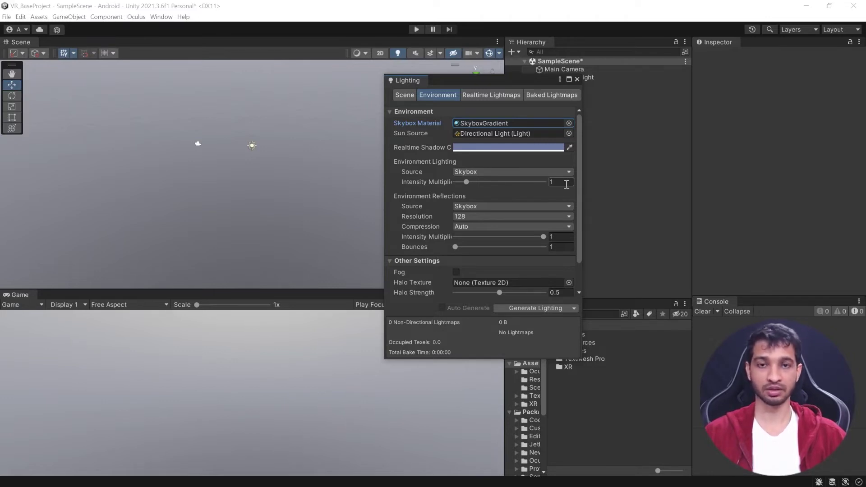
click(576, 79)
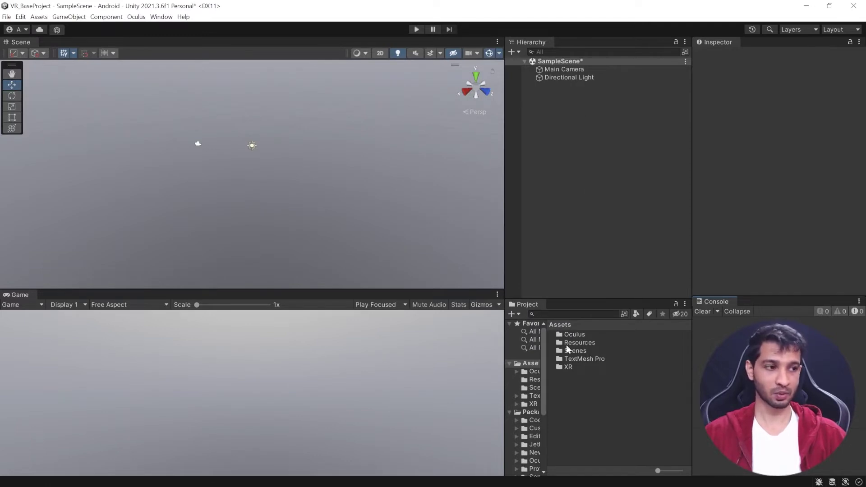
Search the project assets for "roome" and add the RoomEnvironment prefab to SampleScene
click(546, 313)
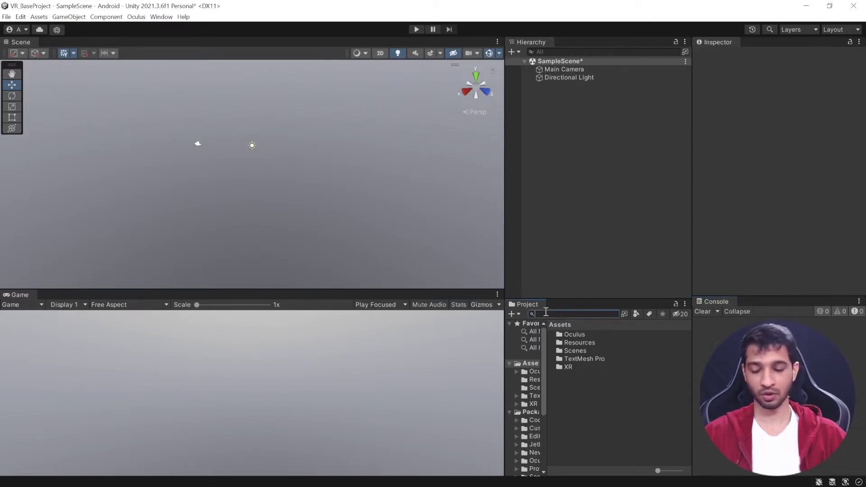
text(roome)
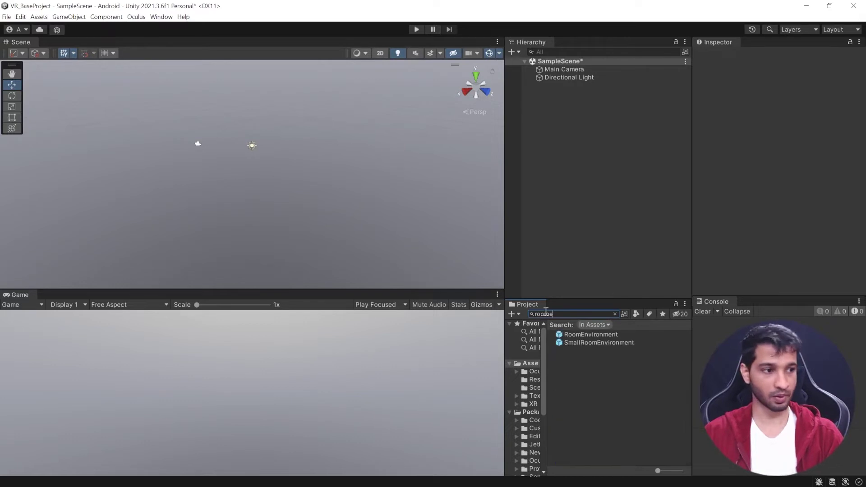
drag(586, 334, 579, 219)
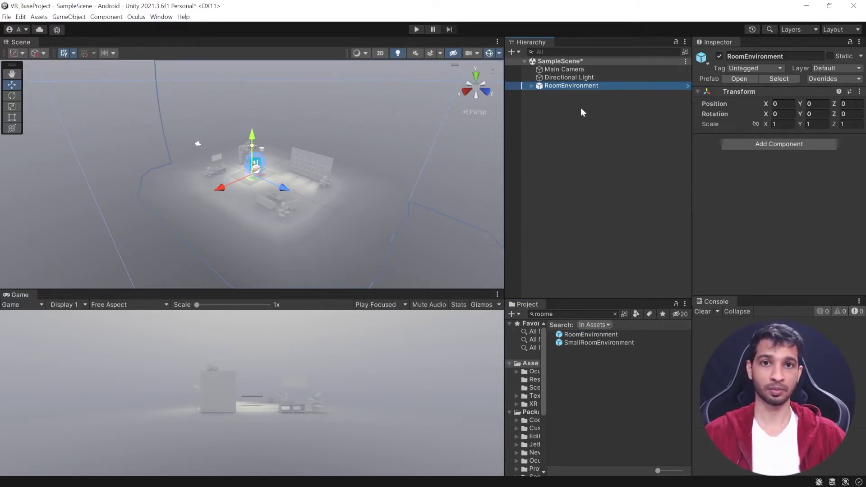
click(567, 105)
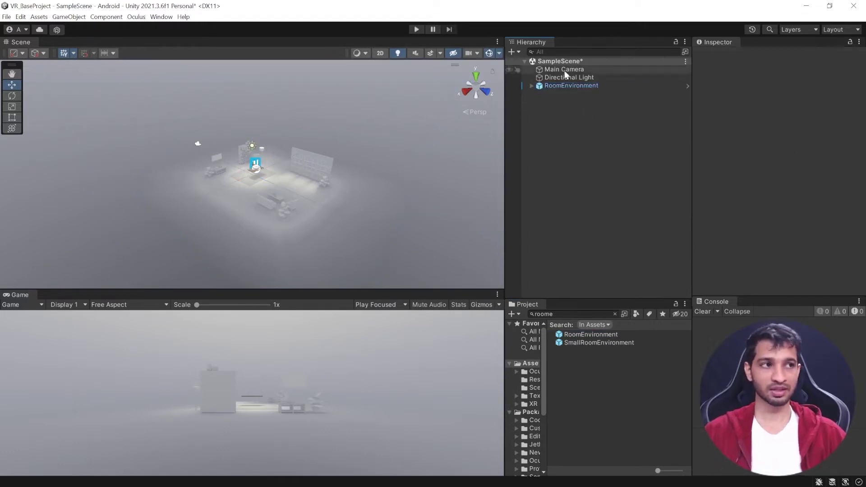
Delete the Main Camera from SampleScene and add the OculusInteractionSampleRig prefab, found by searching the assets for "oculusin"
click(552, 69)
key(Delete)
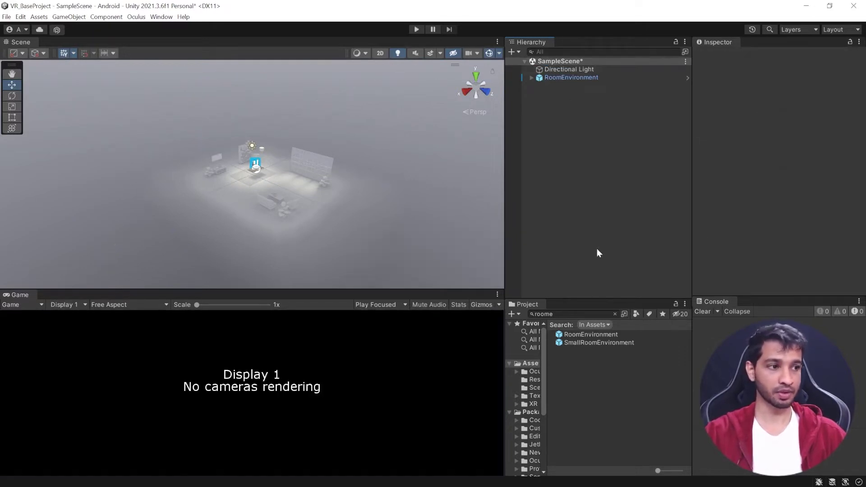
click(565, 315)
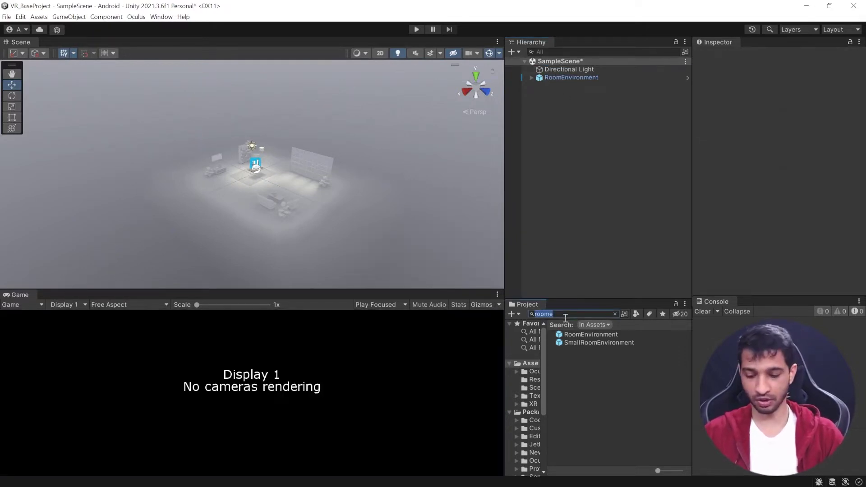
text(oculus)
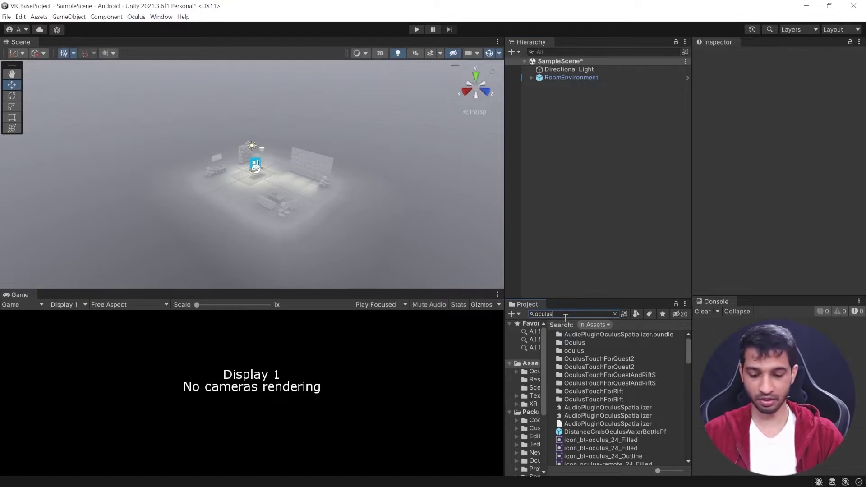
text(in)
click(599, 341)
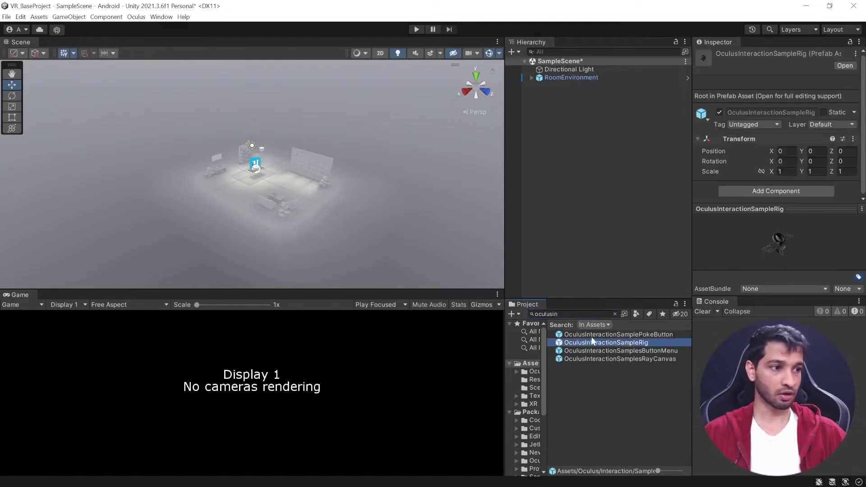
drag(607, 343, 564, 144)
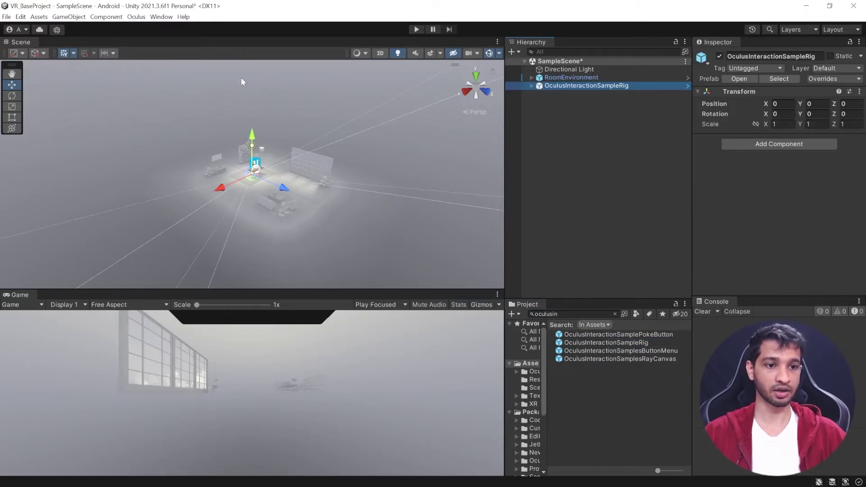
click(572, 106)
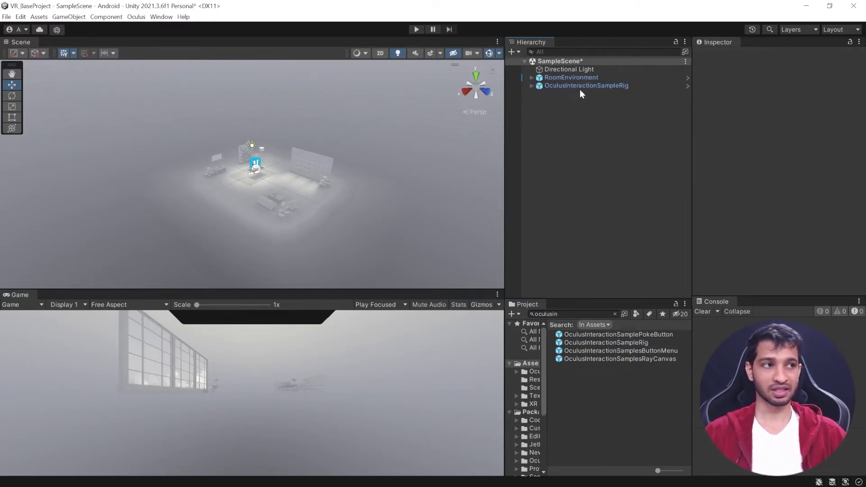
Check the transforms of RoomEnvironment and OculusInteractionSampleRig in the scene
click(567, 78)
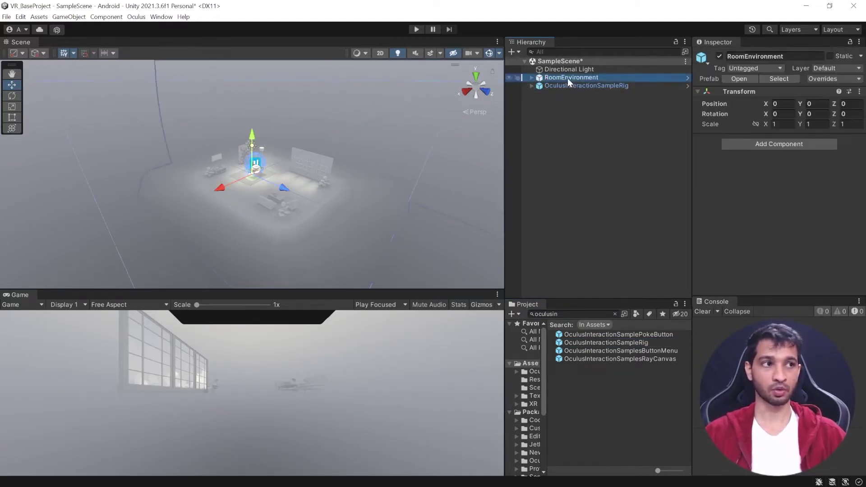
click(564, 85)
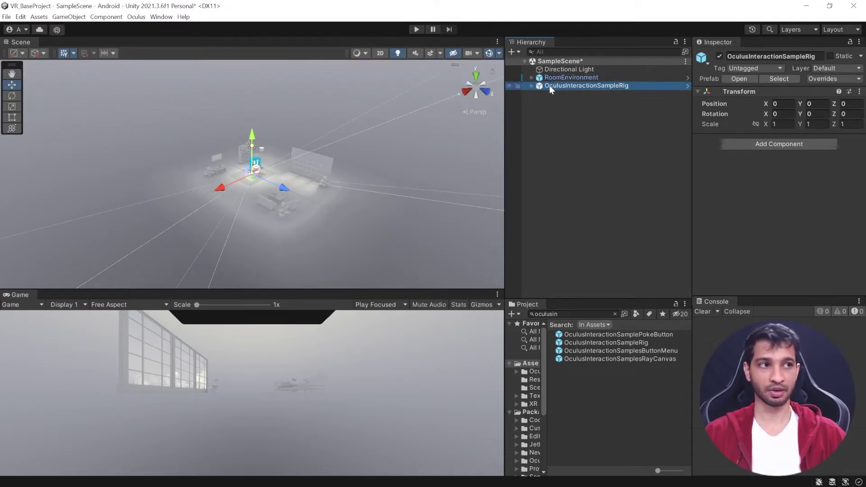
click(672, 96)
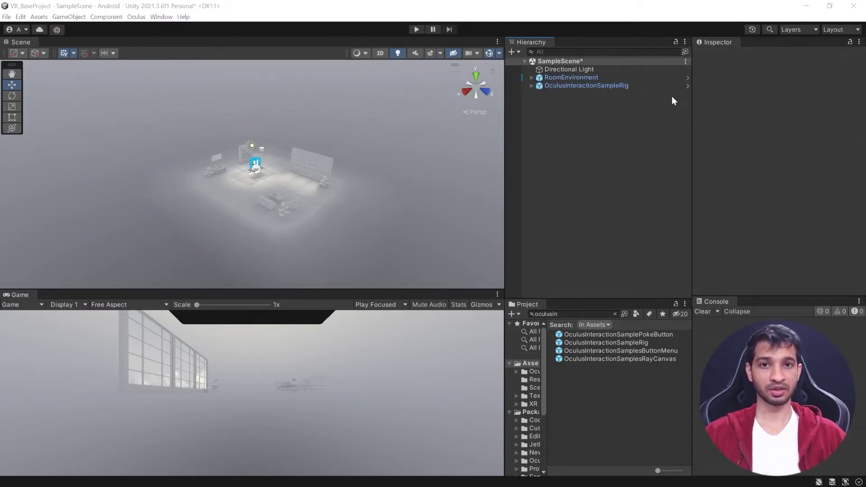
Examine the OVR Manager settings of OVRCameraRig inside OculusInteractionSampleRig, including the available hand tracking support options
click(584, 86)
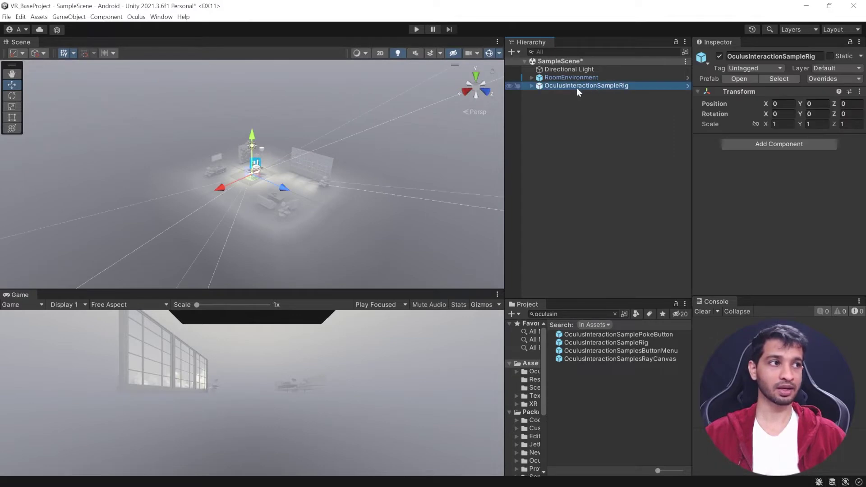
click(532, 85)
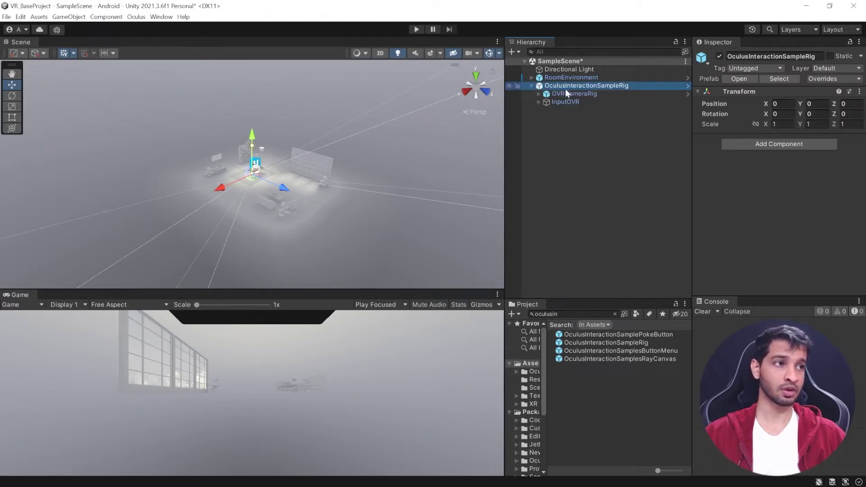
click(566, 93)
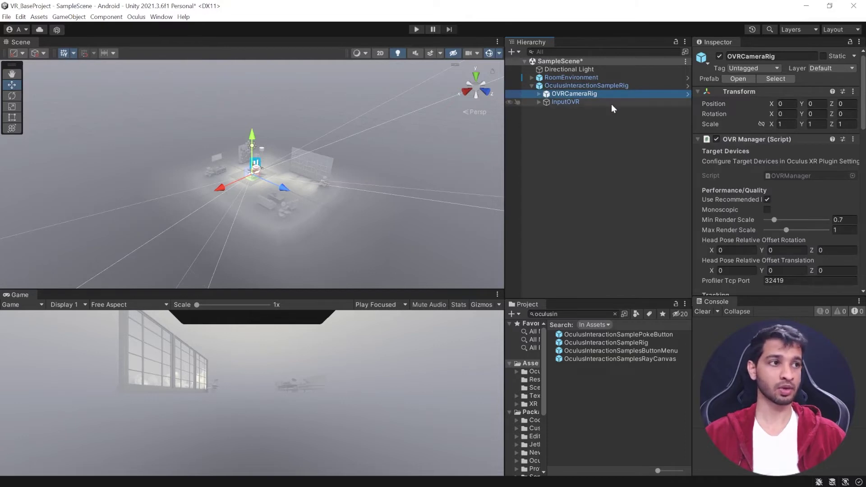
scroll(739, 149, down, 3)
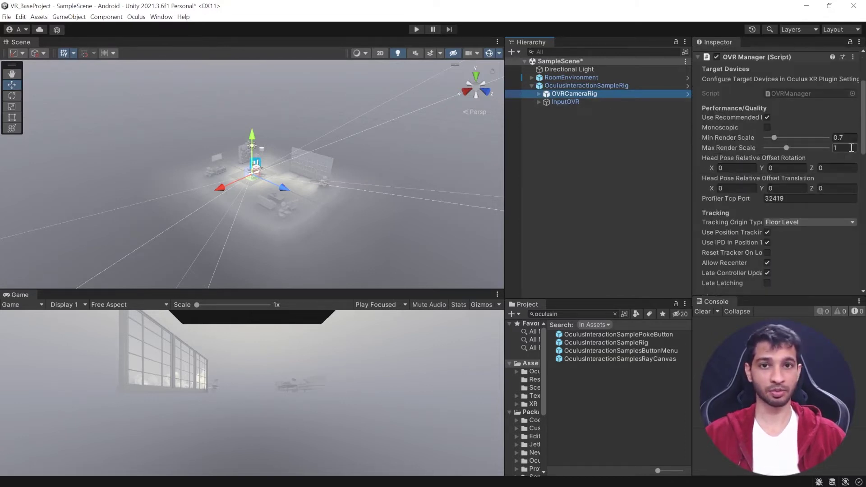
scroll(849, 148, down, 2)
scroll(849, 148, down, 7)
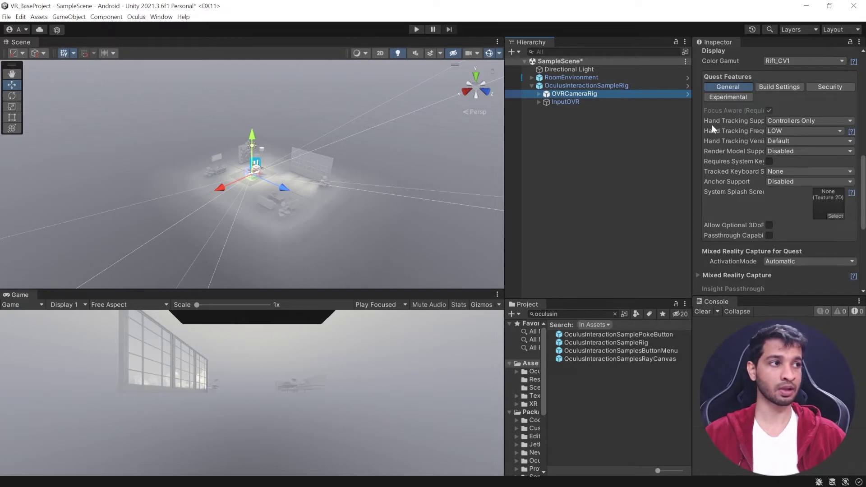
click(795, 120)
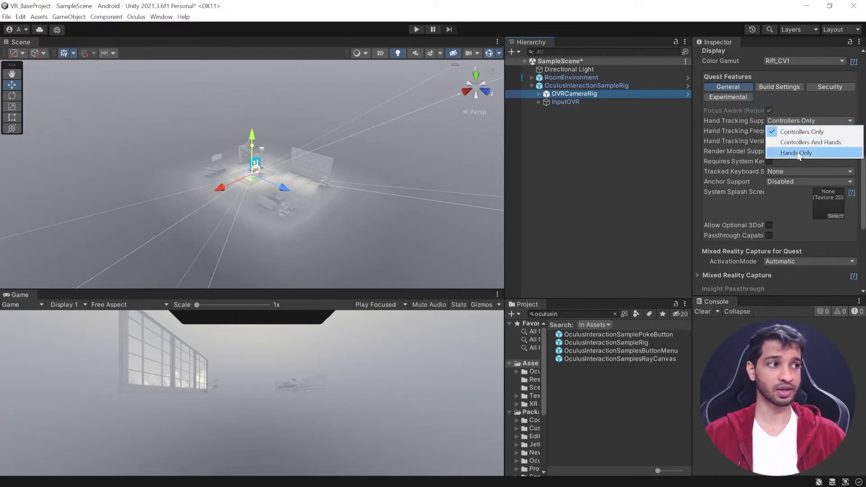
click(820, 101)
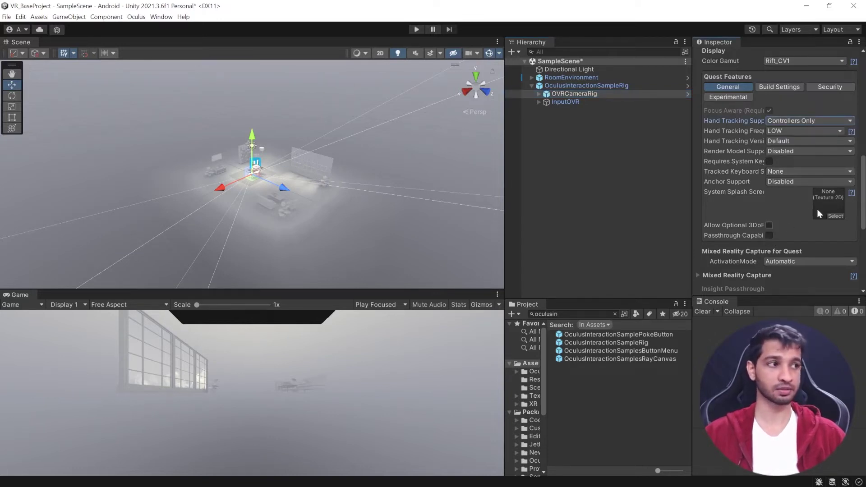
scroll(790, 226, up, 12)
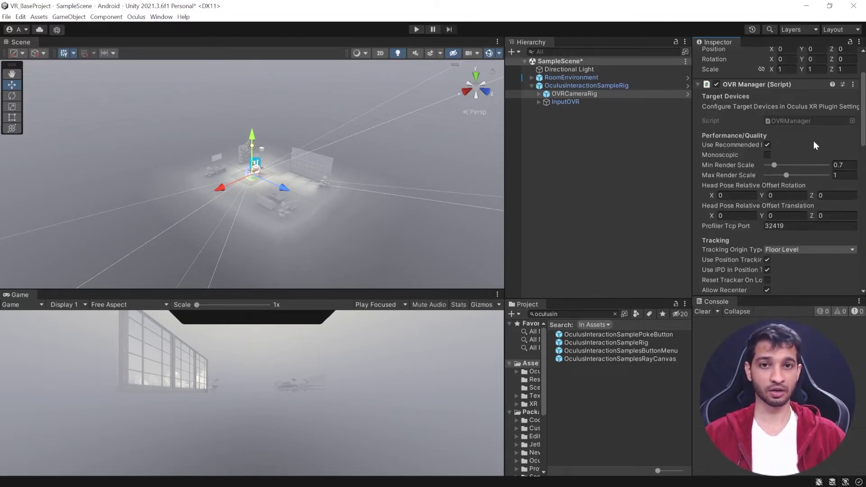
scroll(812, 141, down, 6)
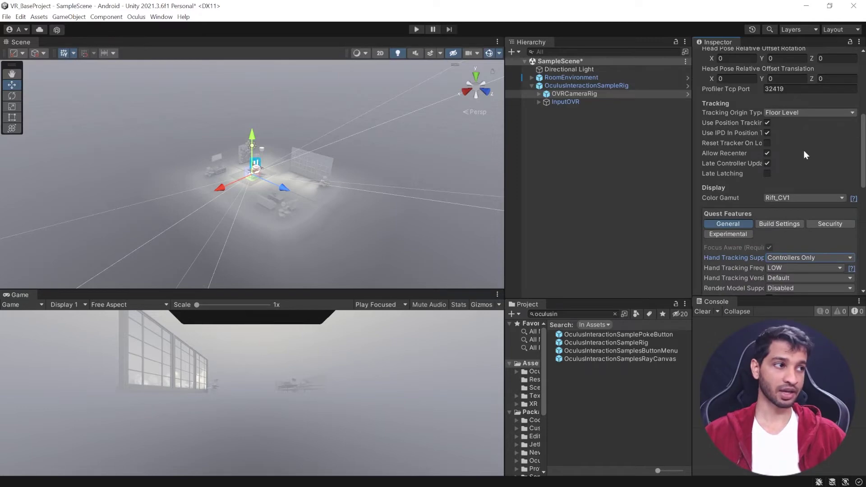
scroll(803, 150, down, 10)
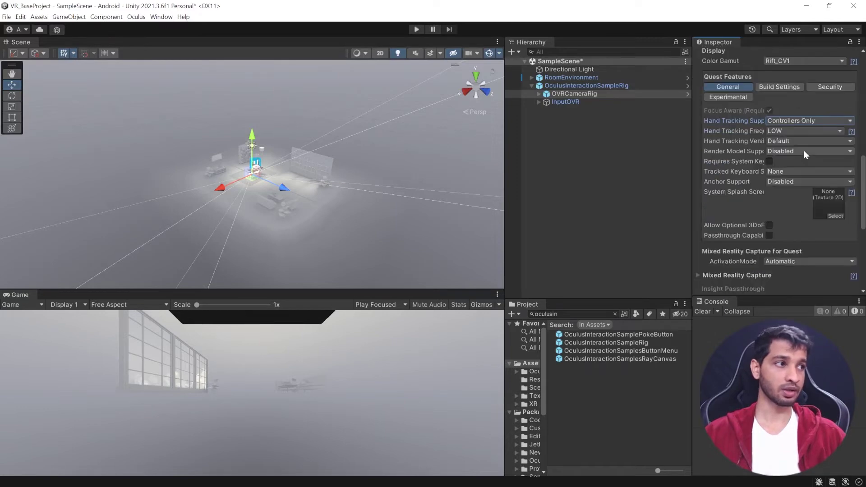
Expand OVRCameraRig and inspect the left, center and right eye anchors and the TrackerAnchor under TrackingSpace
click(541, 93)
click(539, 94)
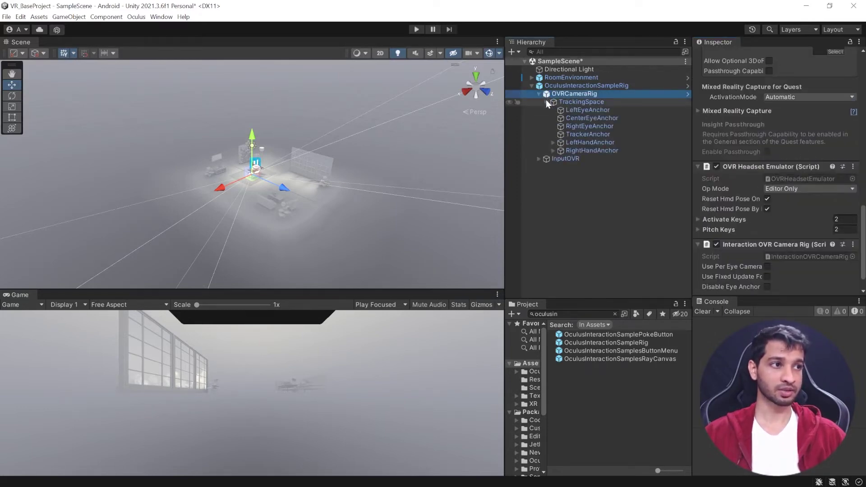
click(605, 110)
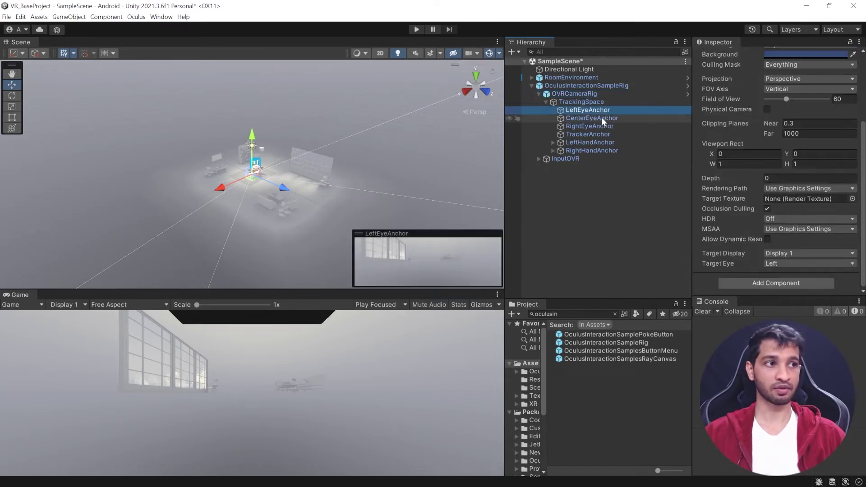
click(601, 117)
click(599, 126)
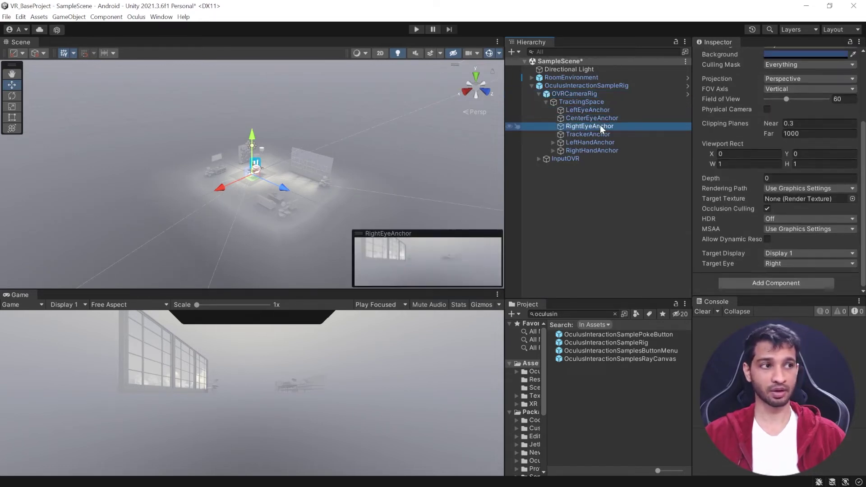
click(587, 133)
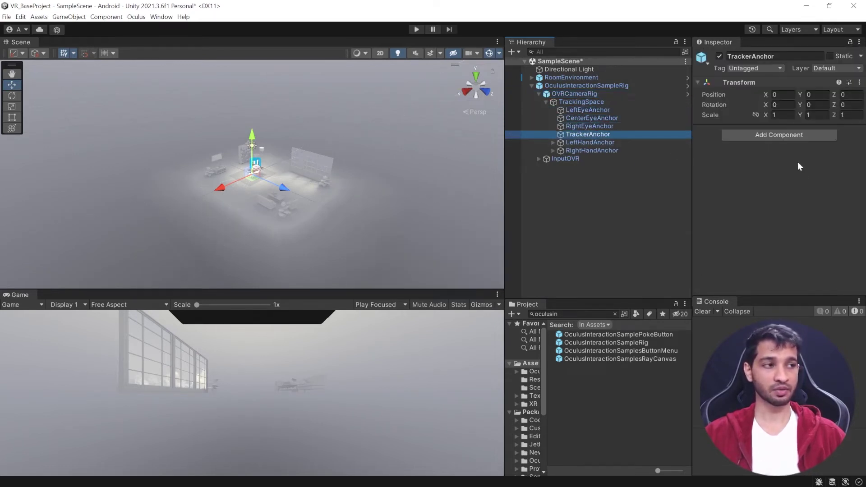
Inspect LeftHandAnchor down to the OVRControllerPrefab under LeftControllerAnchor, and review its child models and OVR Controller Helper references
click(586, 142)
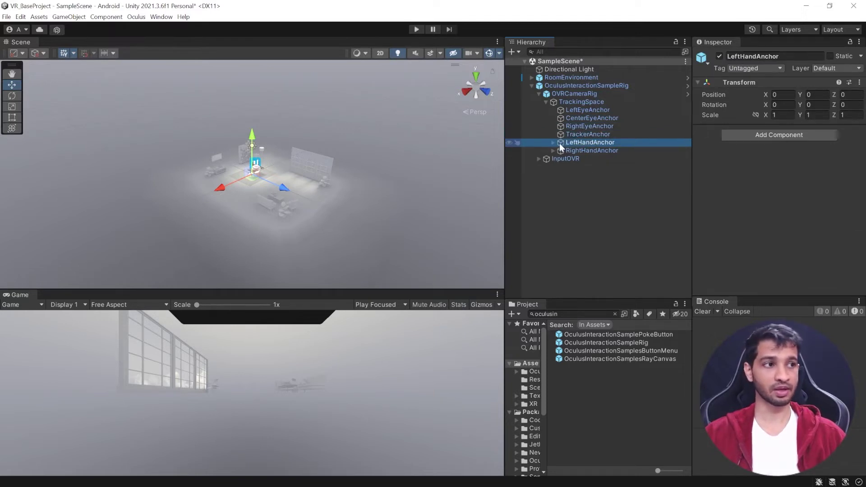
click(552, 143)
click(600, 151)
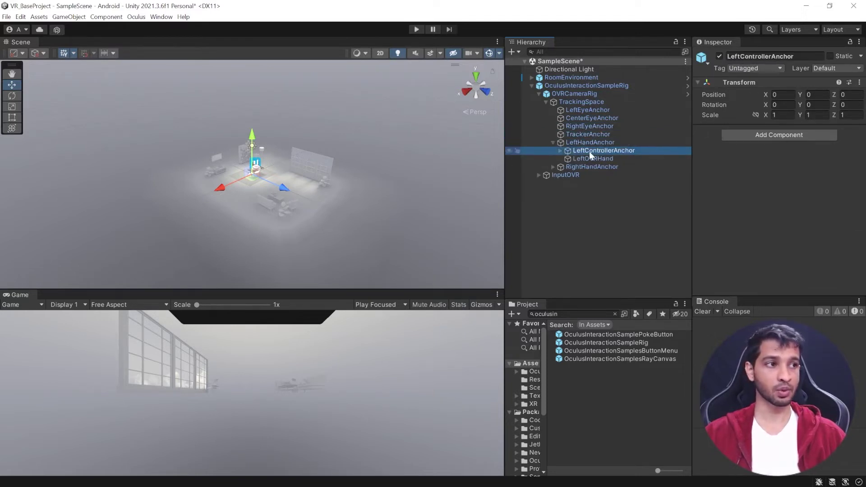
click(559, 150)
click(604, 159)
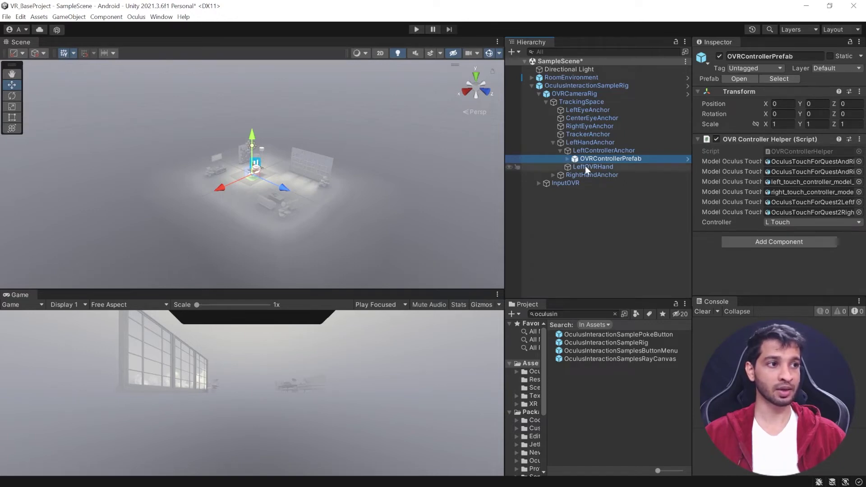
click(566, 158)
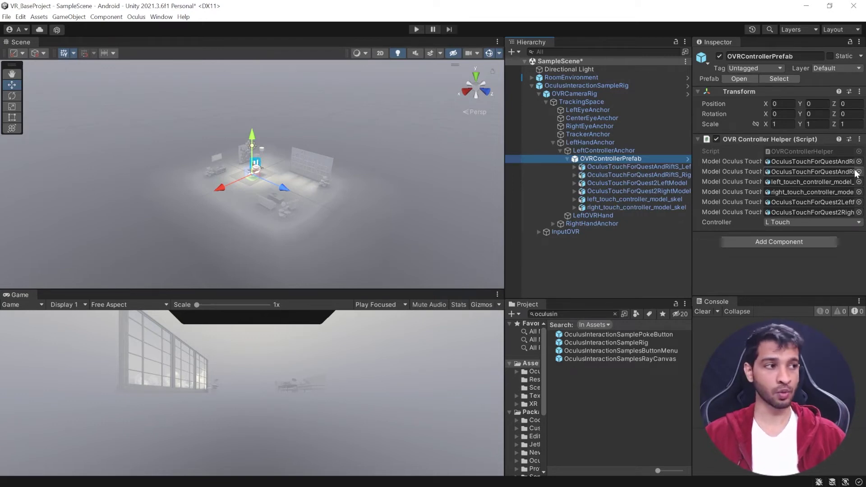
click(803, 191)
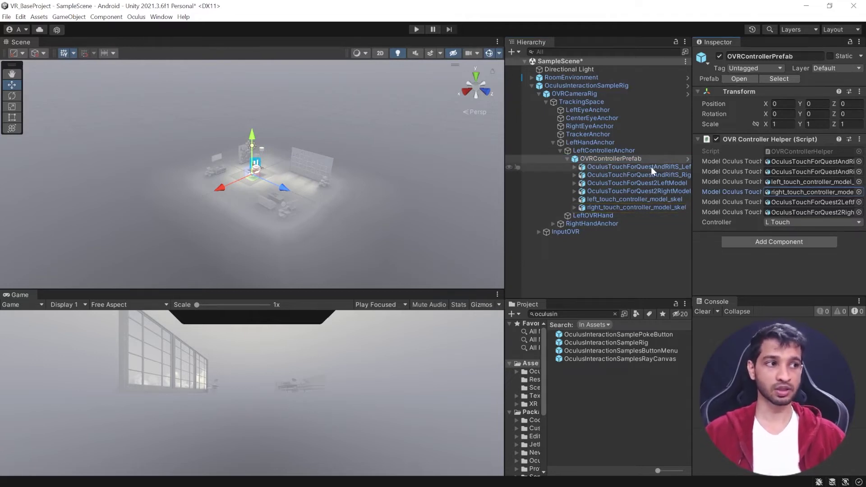
Locate the l_controller_ply mesh used by the left OculusTouchForQuestAndRiftS model and rotate its preview
click(626, 167)
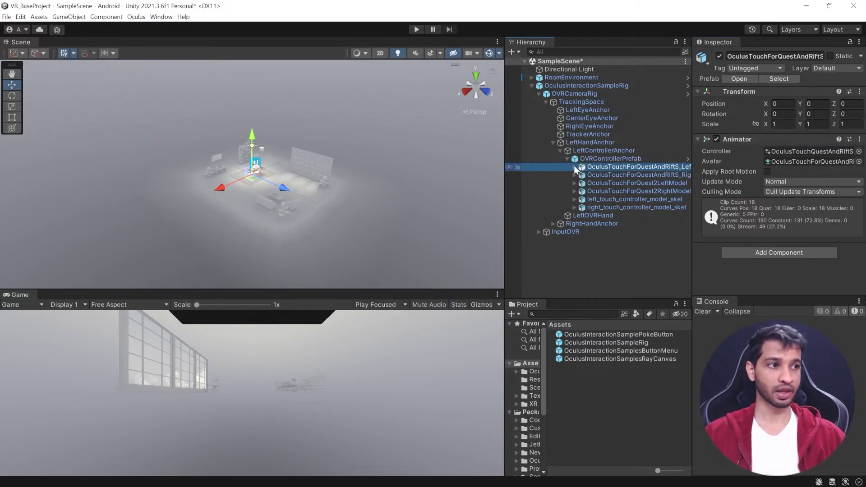
click(574, 167)
click(616, 175)
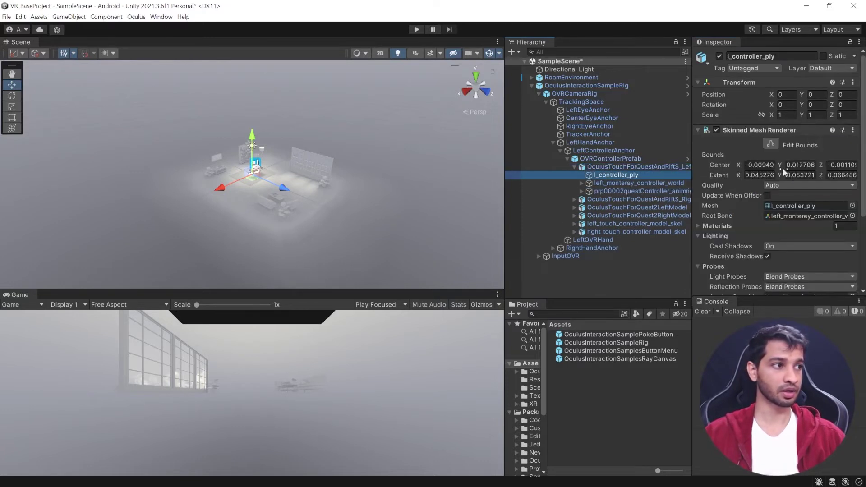
click(778, 206)
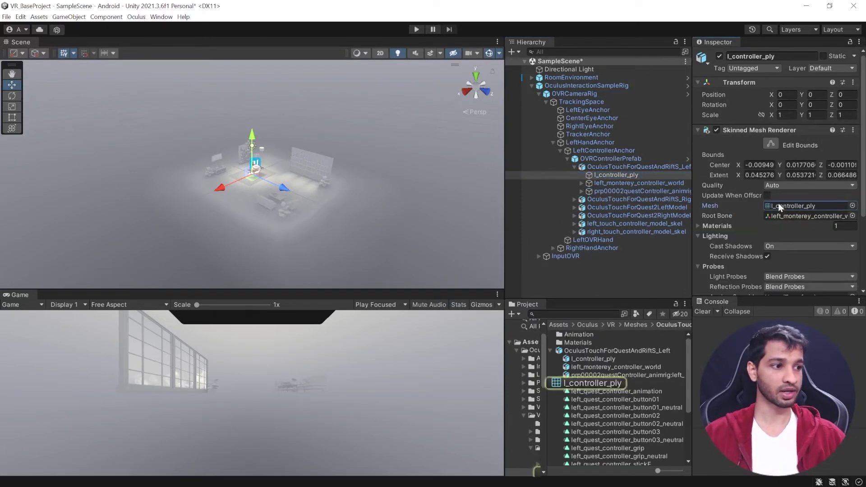
click(586, 383)
drag(783, 237, 827, 241)
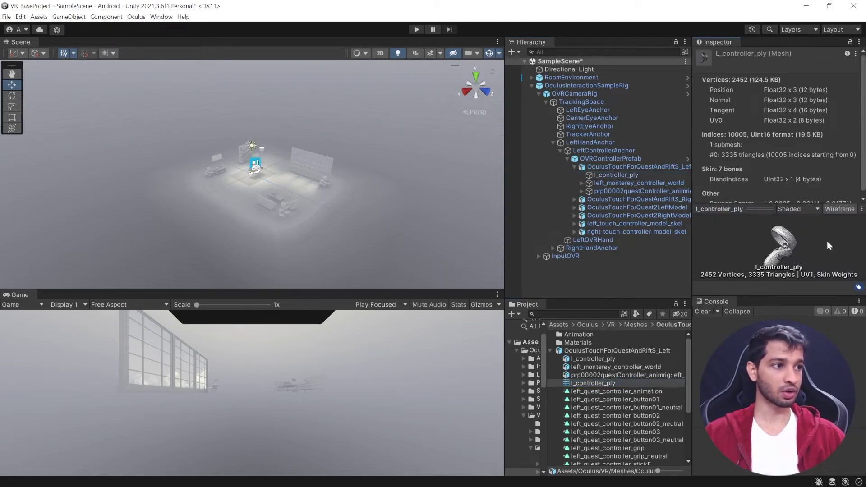
Locate the left_touch_mesh asset used by left_touch_controller_model_skel and rotate its preview
click(575, 224)
click(623, 239)
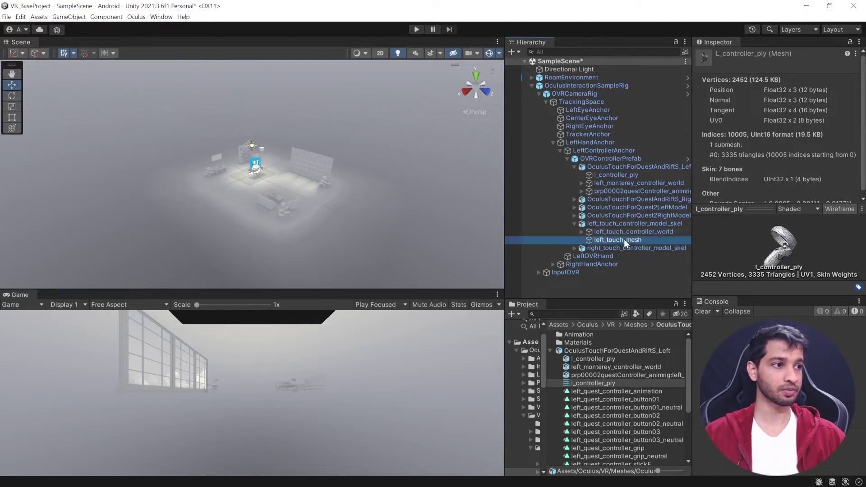
click(799, 203)
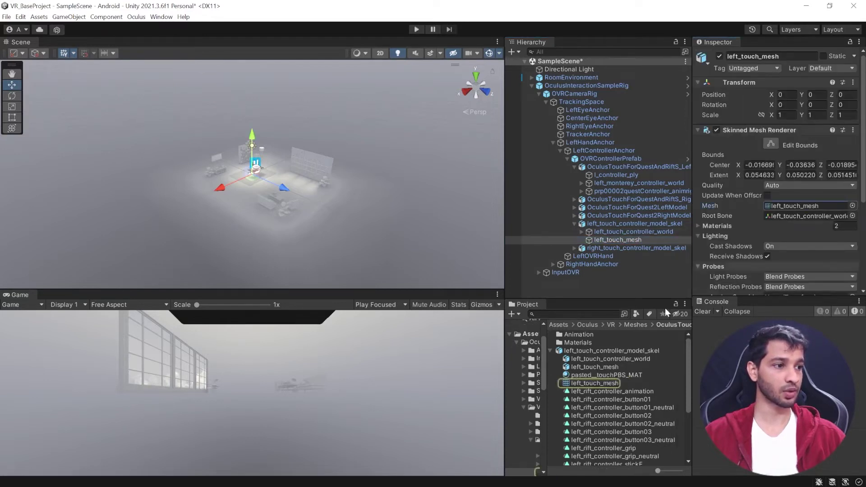
click(602, 383)
drag(721, 259, 745, 245)
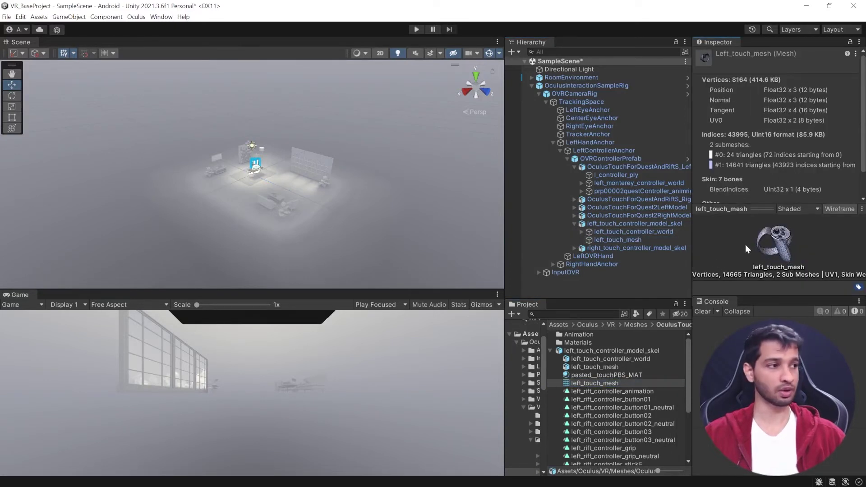
Review OVRControllerPrefab's model references, collapse LeftControllerAnchor's children, and inspect the OVR Hand and OVR Skeleton scripts on LeftOVRHand
click(594, 154)
click(595, 159)
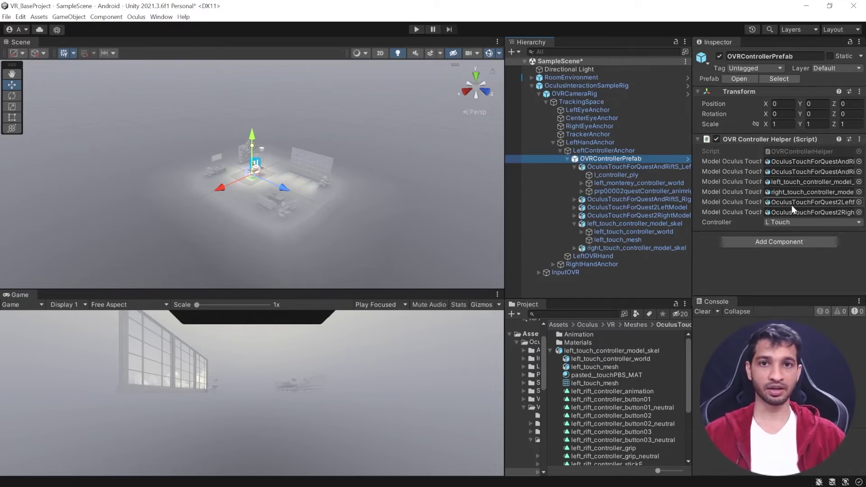
click(566, 159)
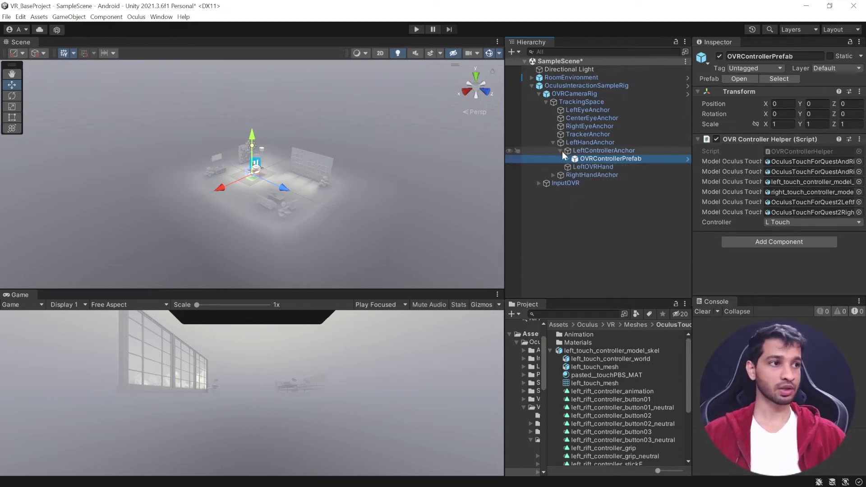
click(561, 150)
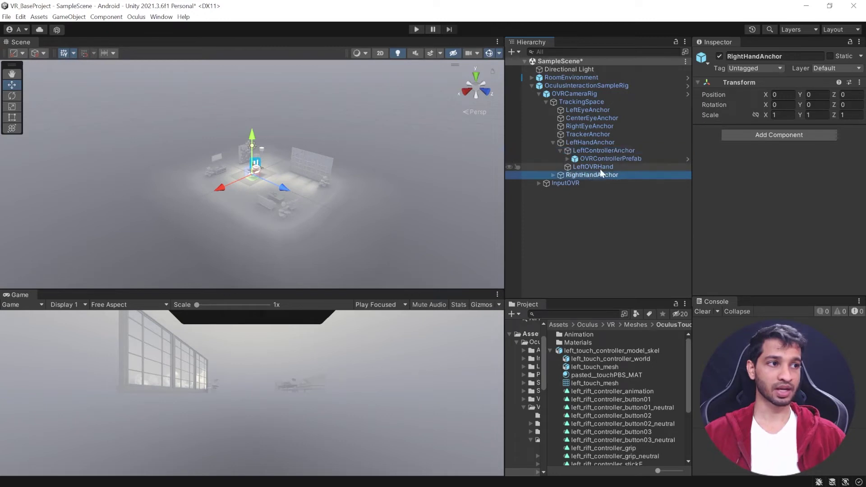
click(588, 166)
click(561, 150)
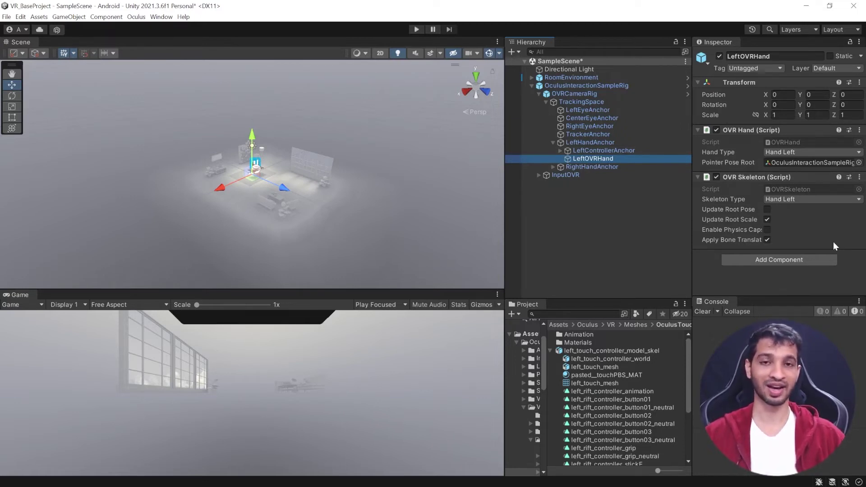
Collapse OVRCameraRig and inspect the scripts on InputOVR, its Hmd child and HMDDataSource
click(538, 92)
click(554, 102)
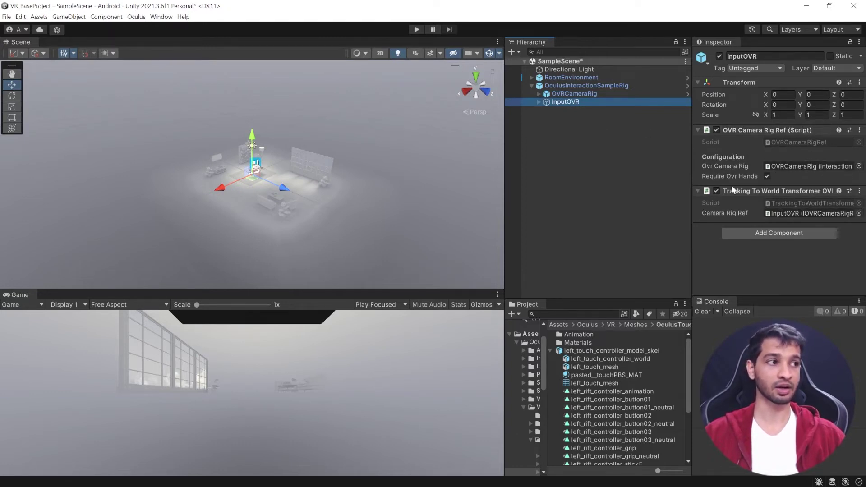
click(537, 103)
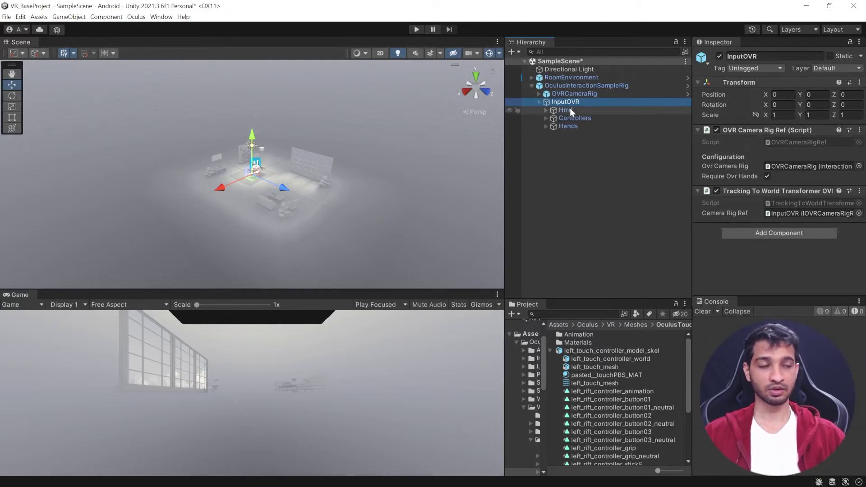
click(563, 110)
click(545, 110)
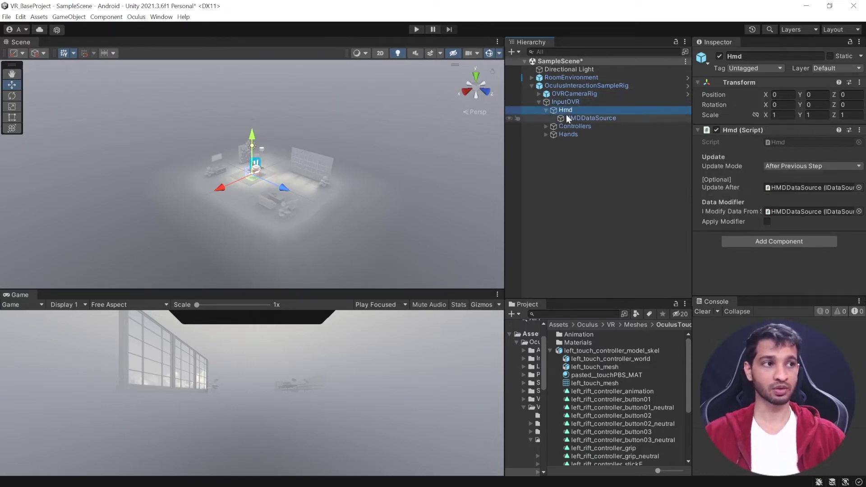
click(577, 117)
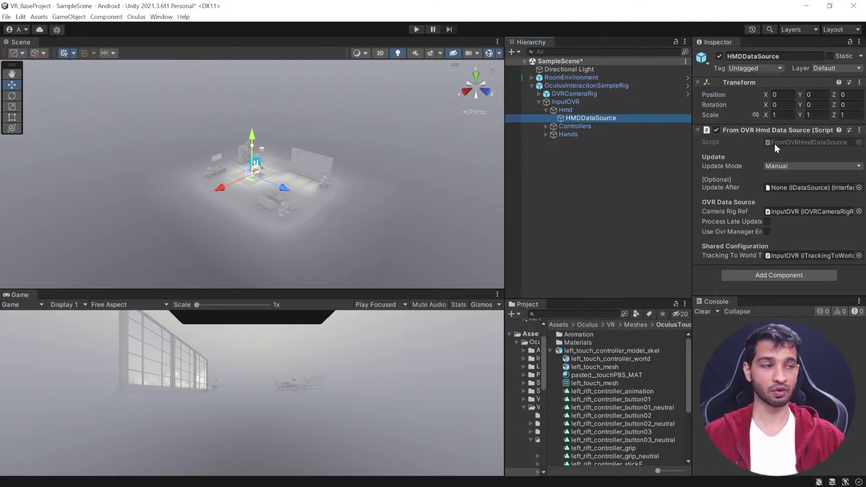
Expand Controllers under InputOVR and inspect the Controller and Controller Active State scripts on LeftController
click(566, 126)
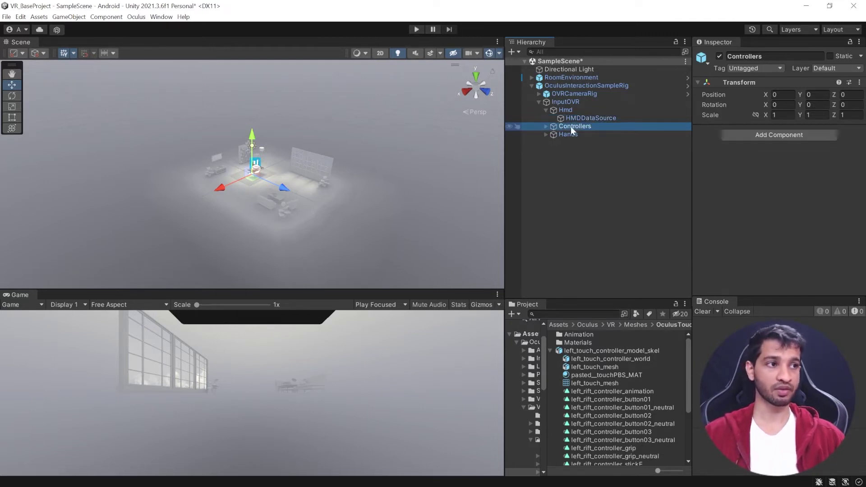
click(545, 126)
click(582, 134)
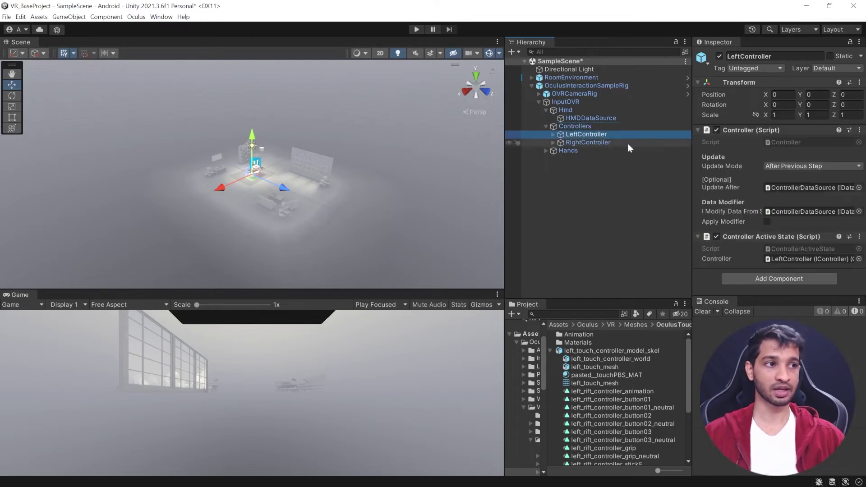
click(553, 134)
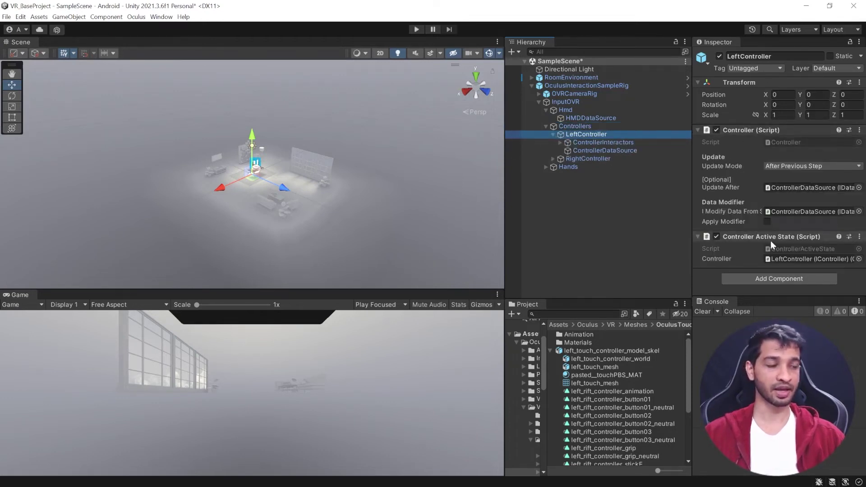
Inspect LeftController's ControllerInteractors with its Interactors list, the ControllerPokeInteractorLeft prefab and ControllerDataSource
click(599, 143)
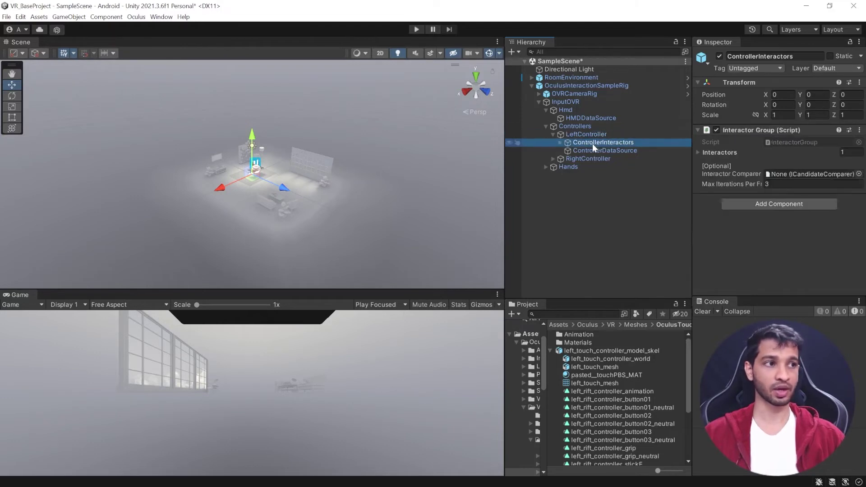
click(560, 142)
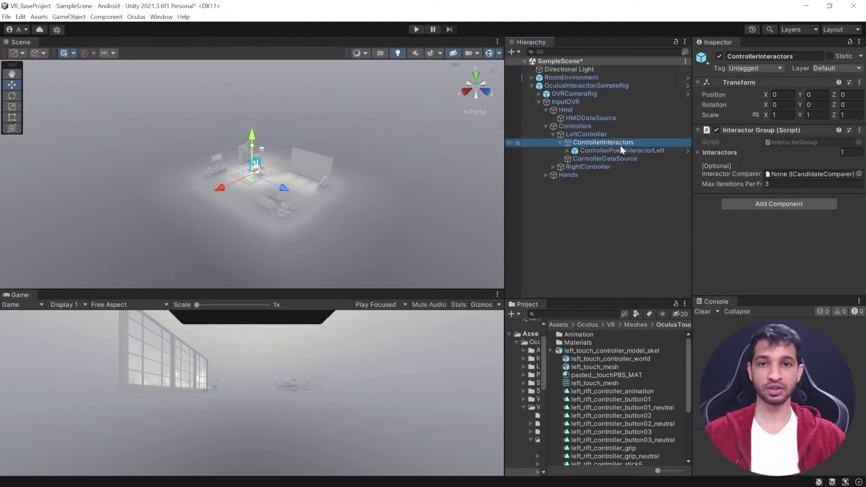
click(601, 150)
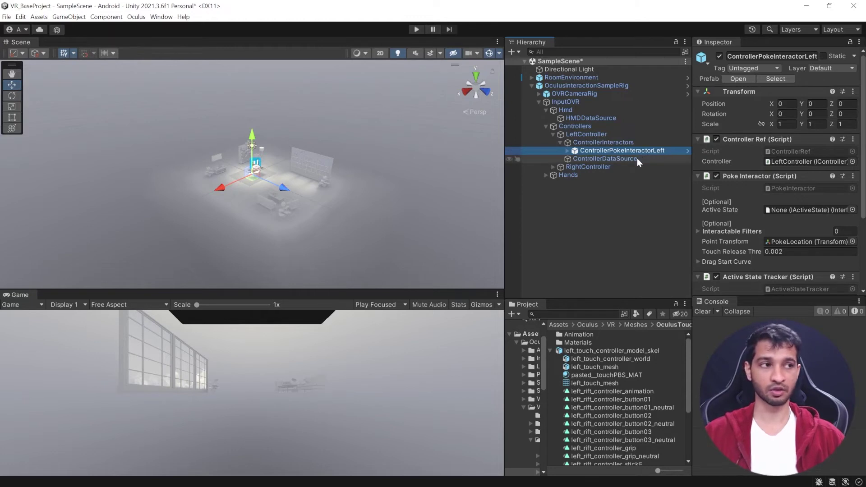
click(595, 142)
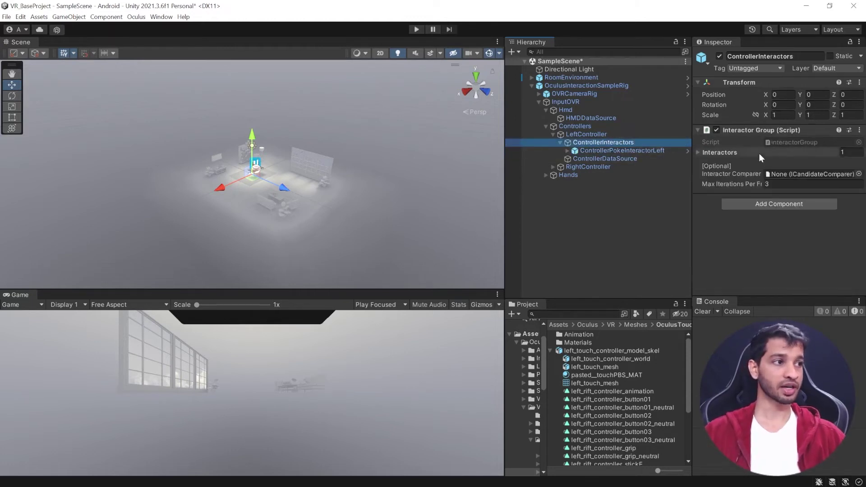
click(699, 152)
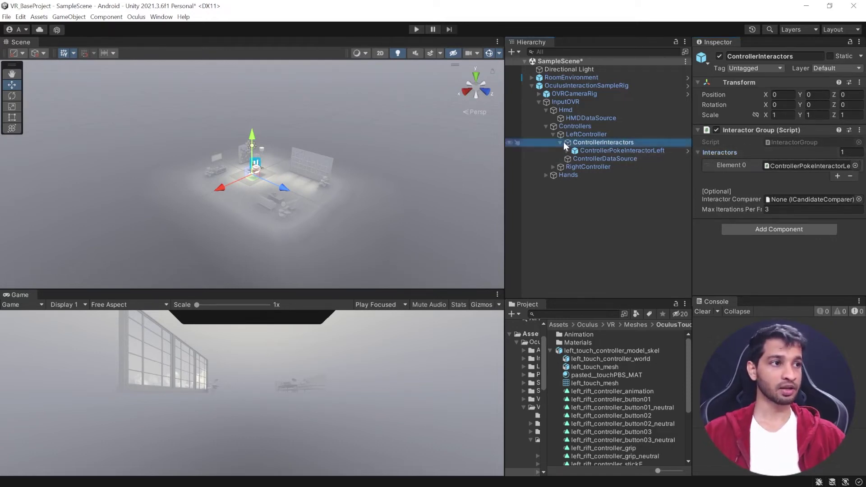
click(600, 159)
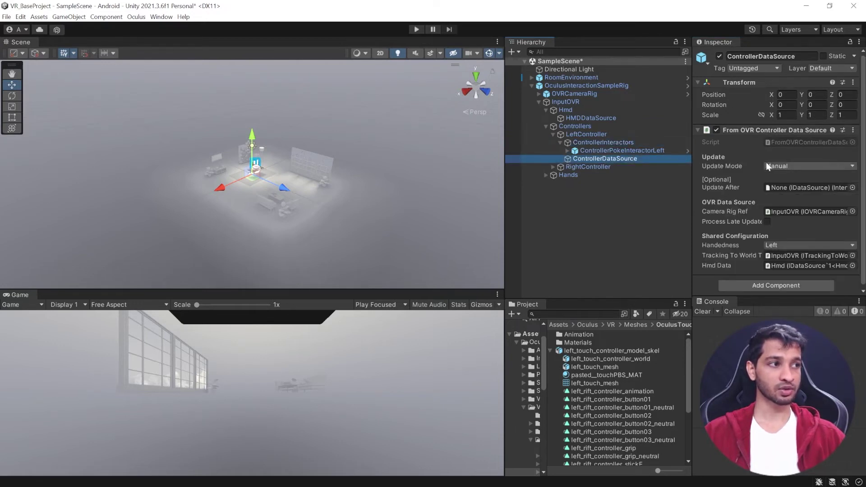
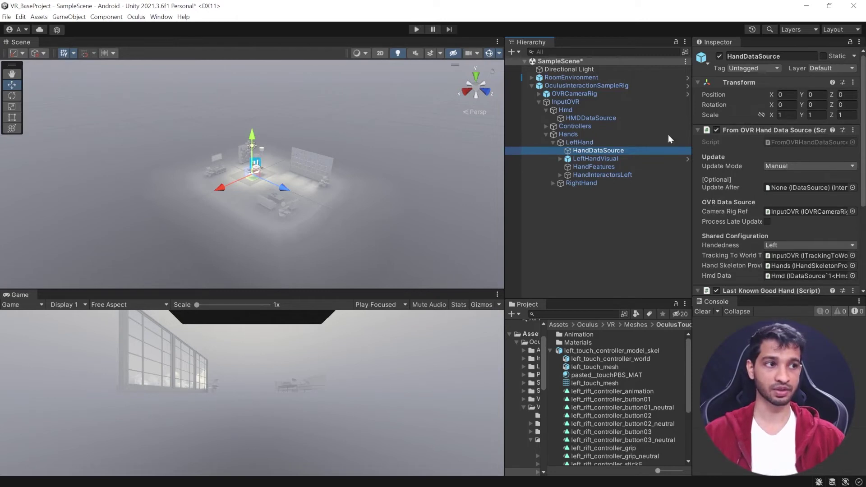
Inspect LeftHandVisual, locate the l_handMeshNode mesh asset used by its skinned mesh renderer, and rotate the mesh preview
click(609, 160)
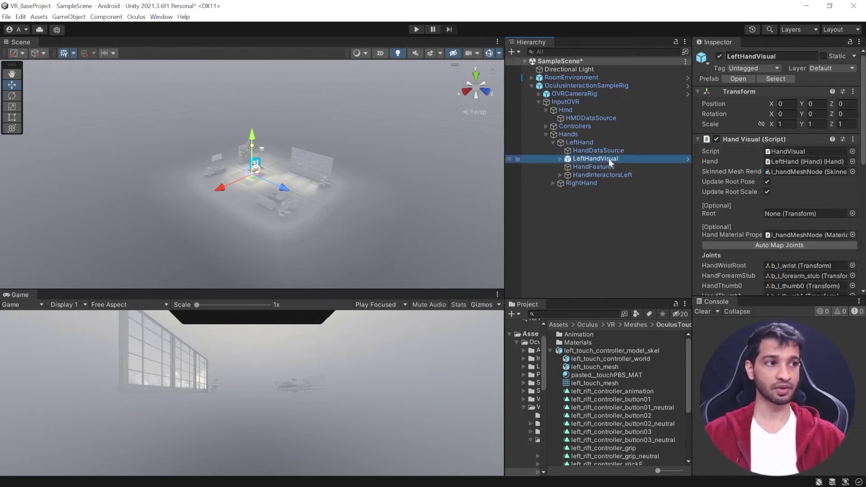
click(559, 159)
click(793, 172)
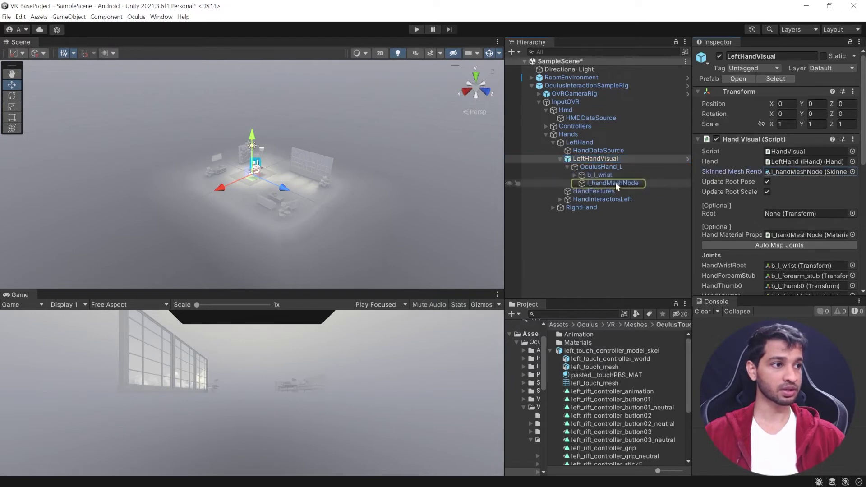
click(614, 182)
click(786, 207)
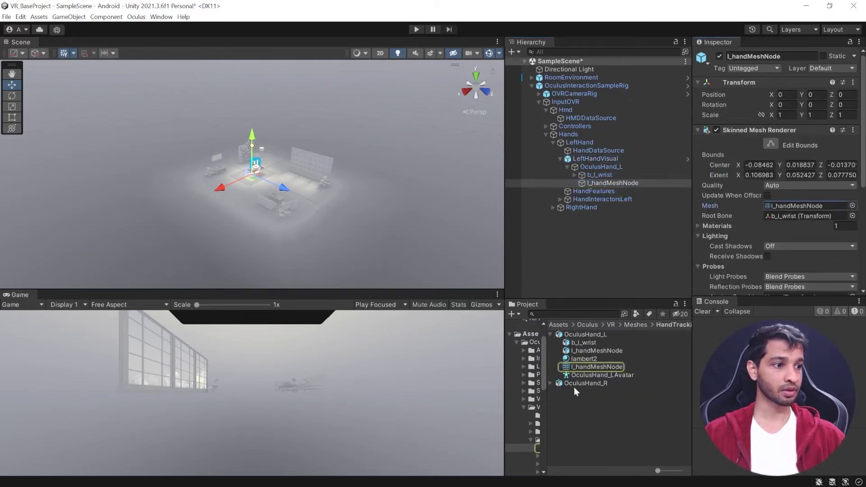
click(583, 366)
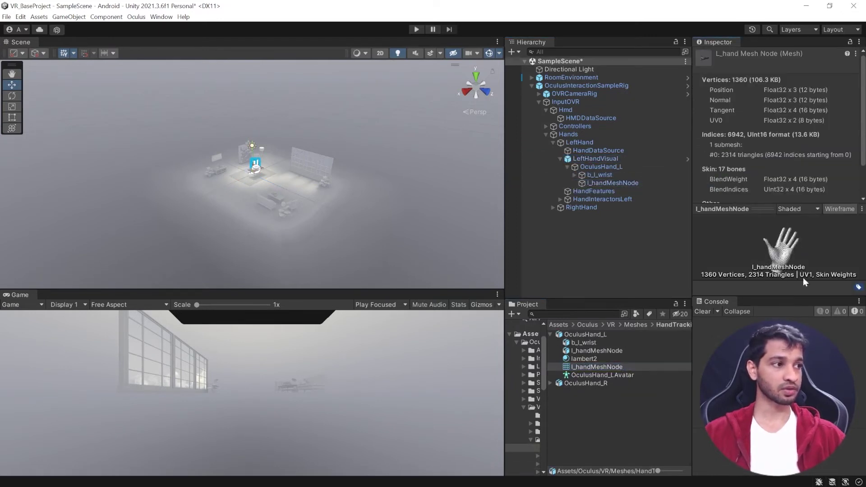
drag(843, 261, 794, 256)
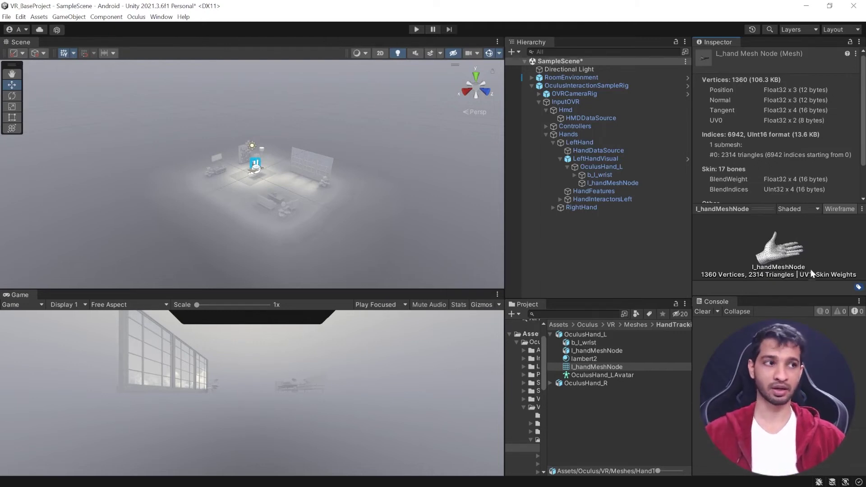
Collapse LeftHandVisual, inspect the HandFeatures object, and read about finger curl and flexion under Shape Recognition in the Oculus developer documentation
click(560, 158)
click(590, 160)
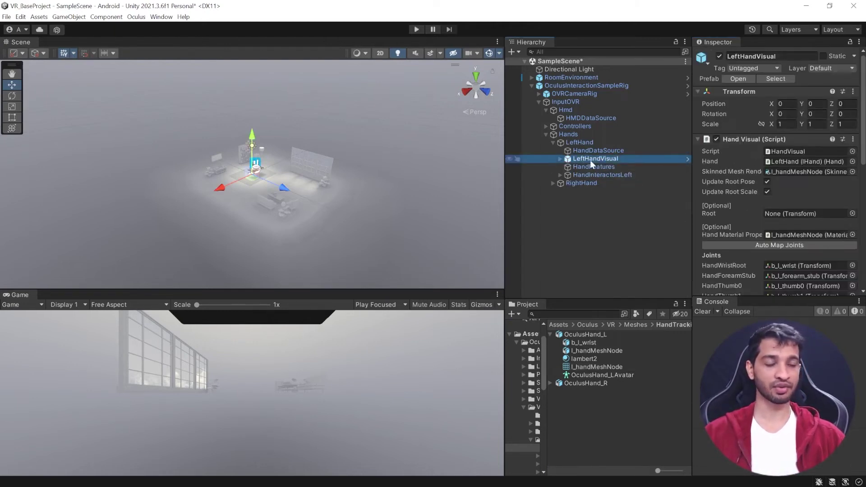
click(595, 166)
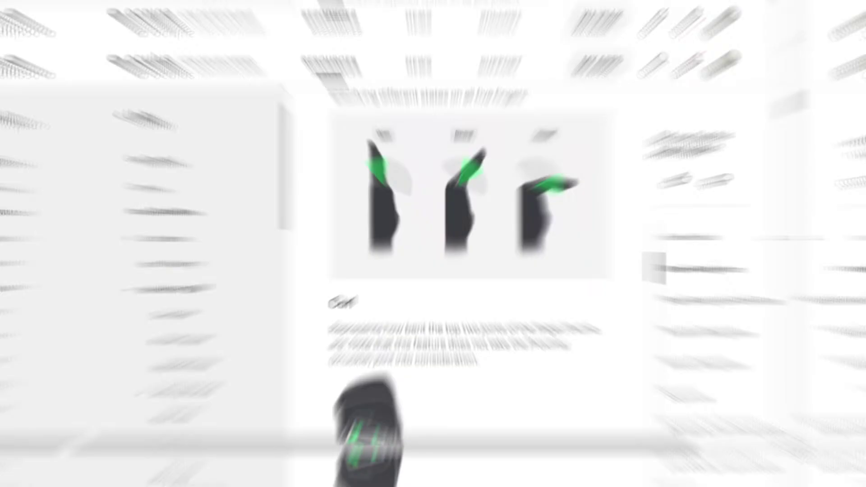
scroll(478, 266, down, 5)
scroll(478, 266, down, 9)
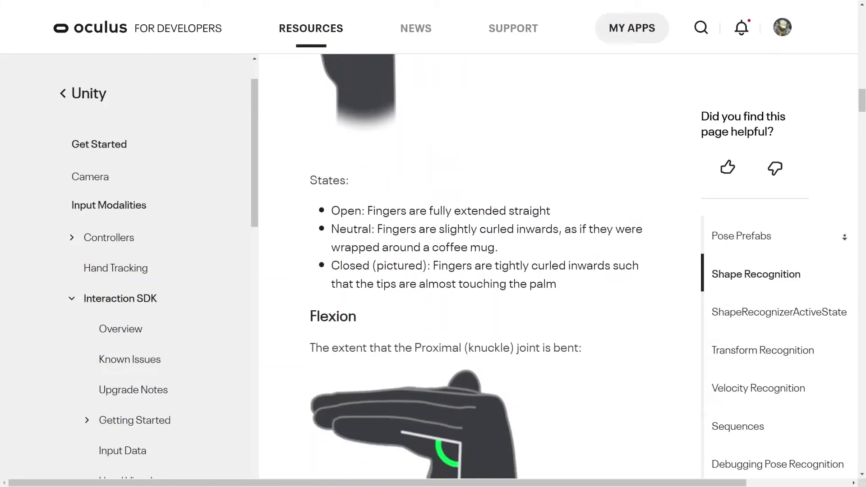
scroll(478, 266, down, 15)
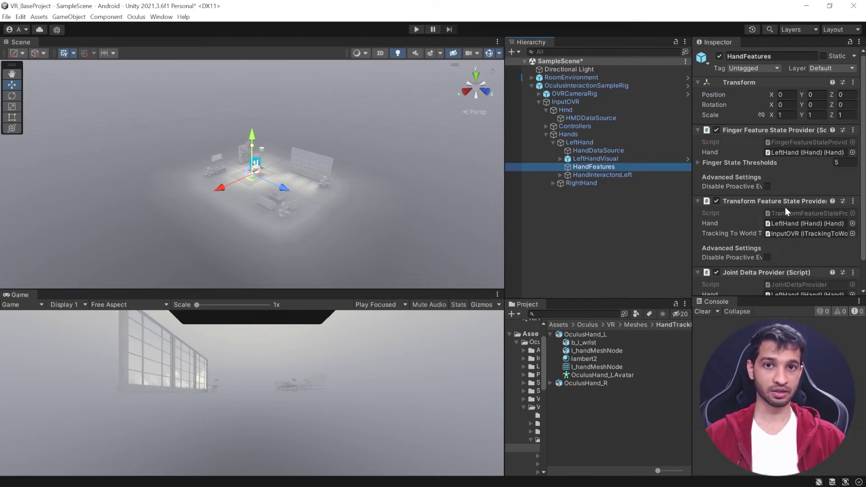
Inspect HandInteractorsLeft and its HandPokeInteractorLeft prefab, and collapse the whole OculusInteractionSampleRig hierarchy
click(590, 176)
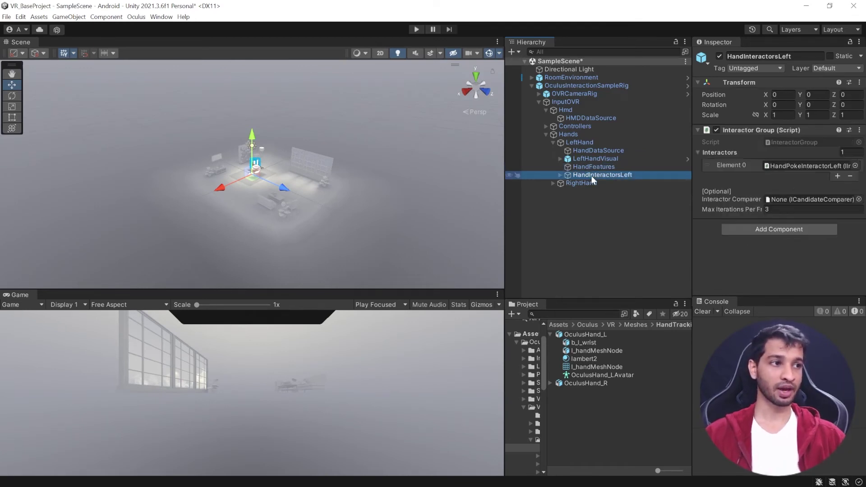
click(560, 174)
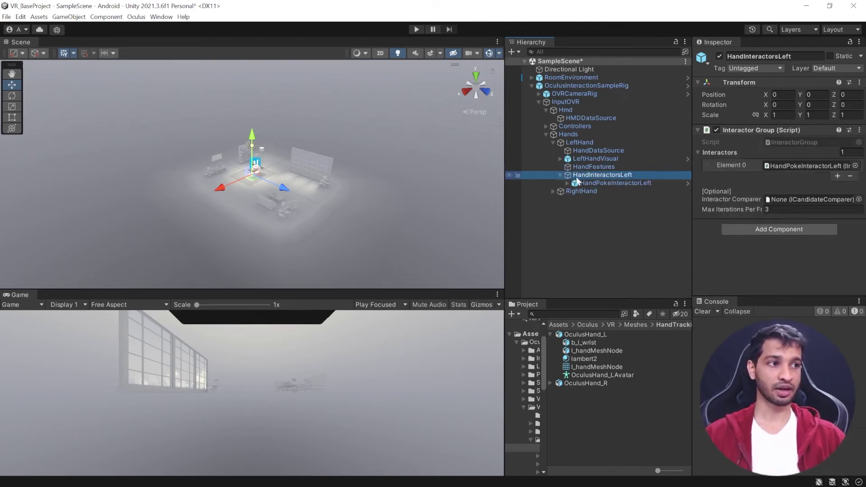
click(610, 183)
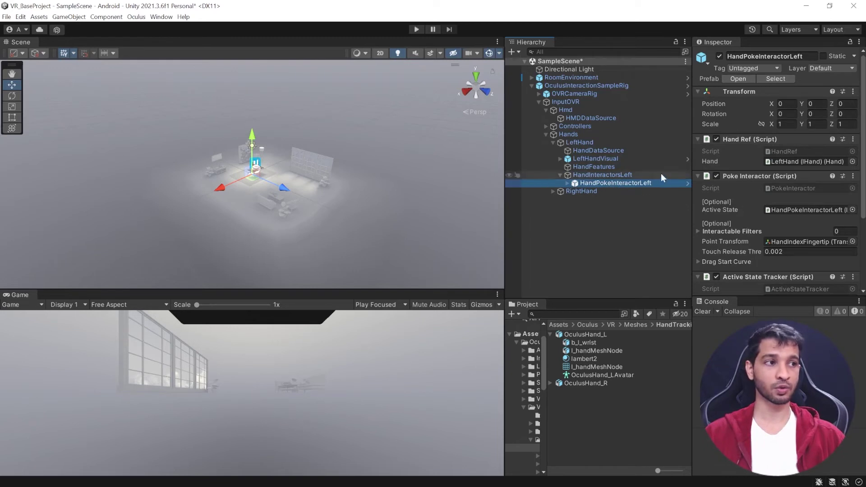
click(559, 174)
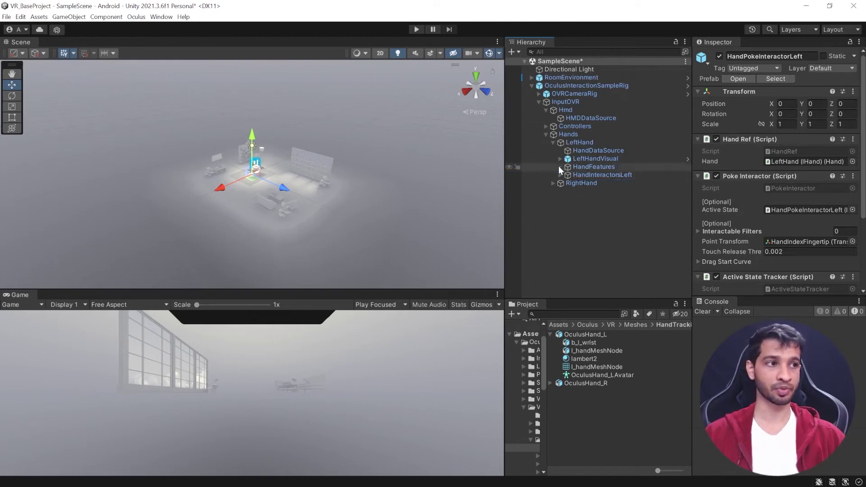
click(545, 134)
click(532, 85)
click(639, 91)
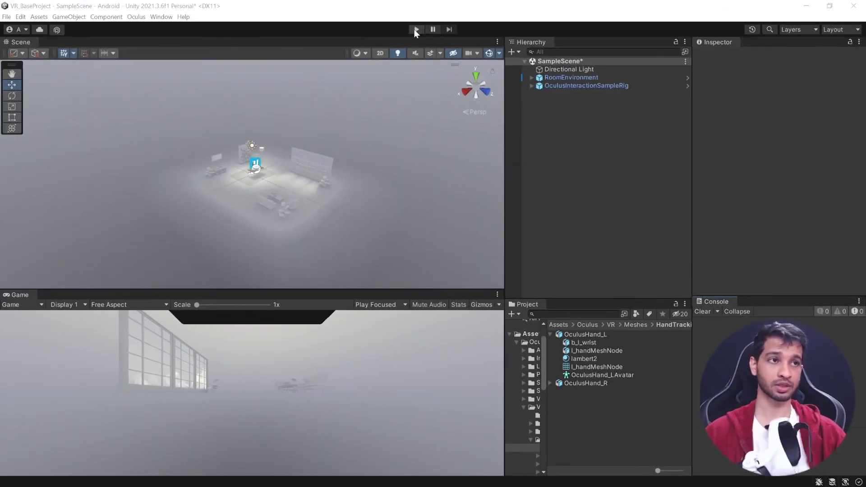
Test the room environment and interaction rig in Play mode, and stop the playback
click(415, 29)
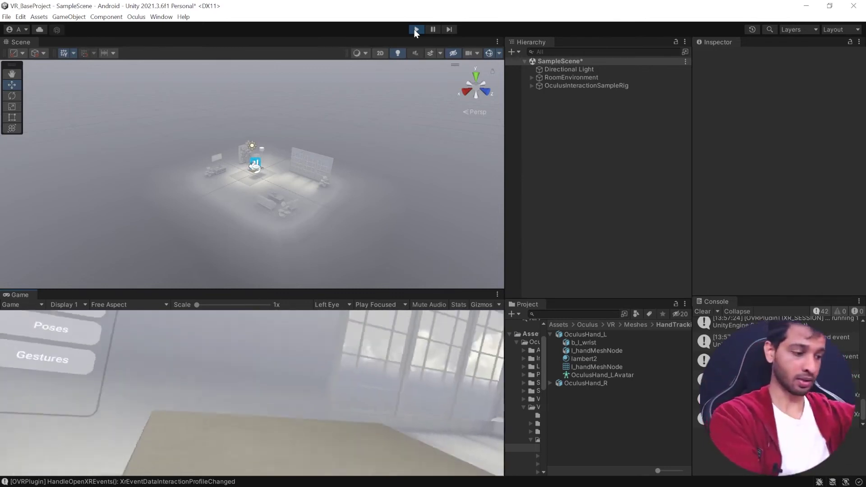
click(415, 29)
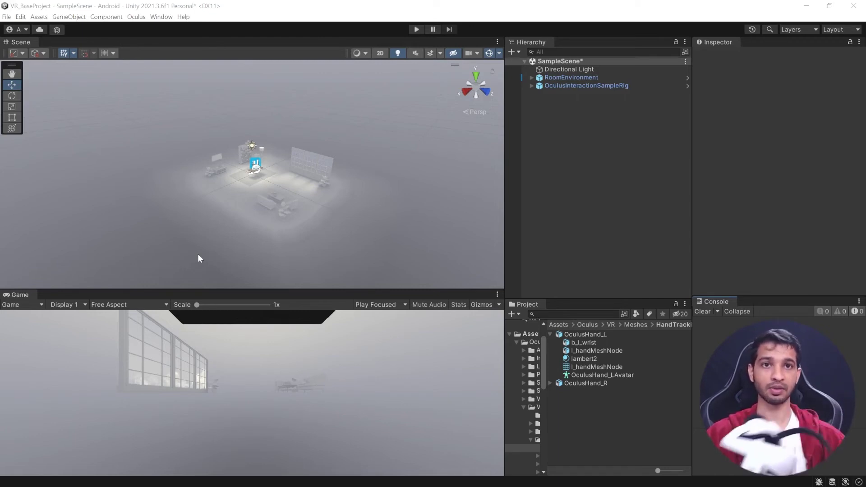
Change the Android player's rendering color space to Linear and close the project settings
click(7, 17)
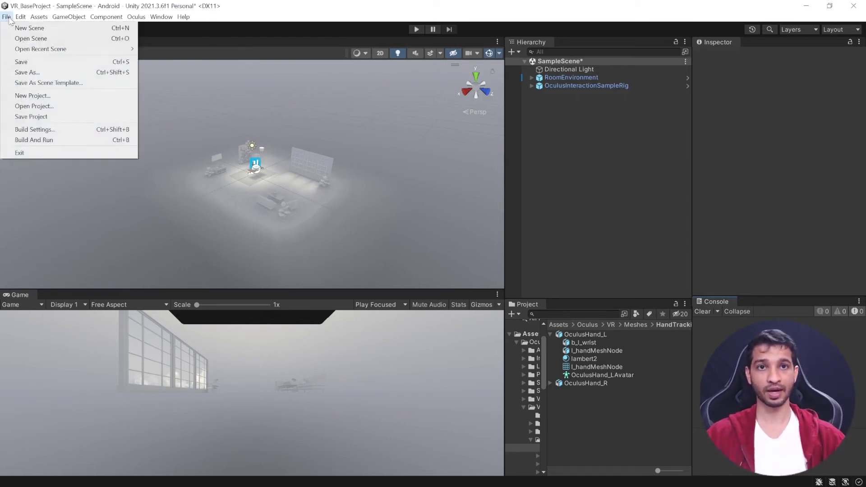
click(62, 130)
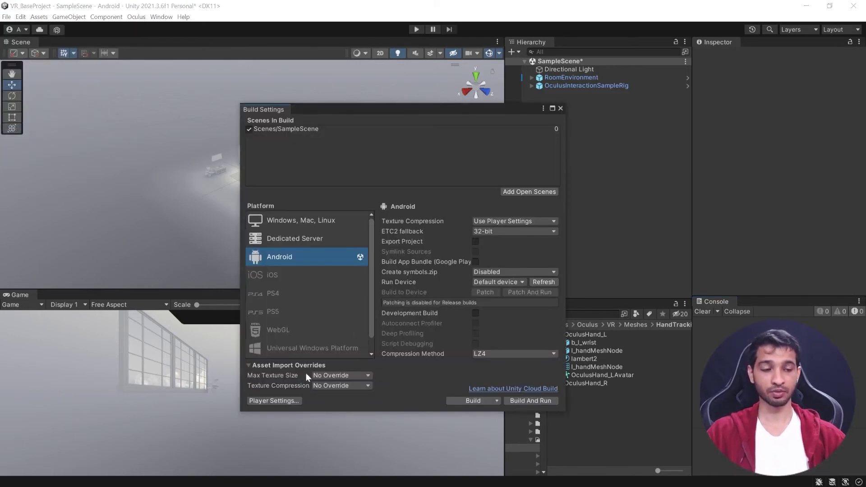
click(257, 401)
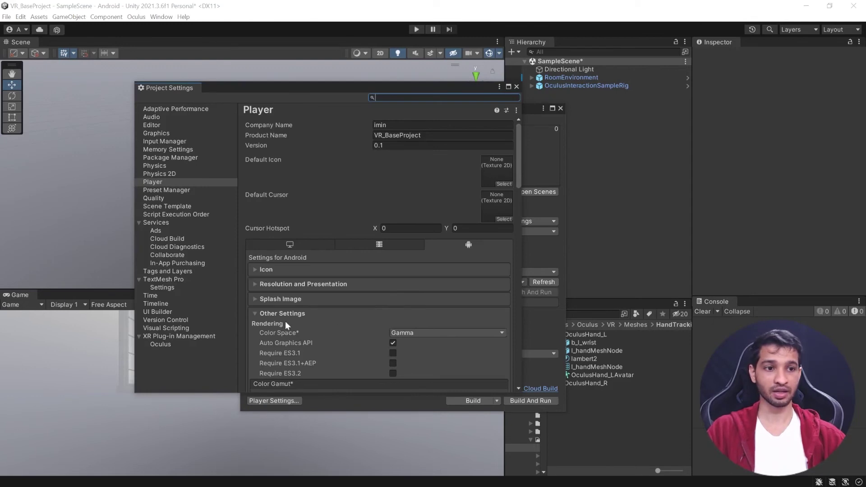
click(416, 334)
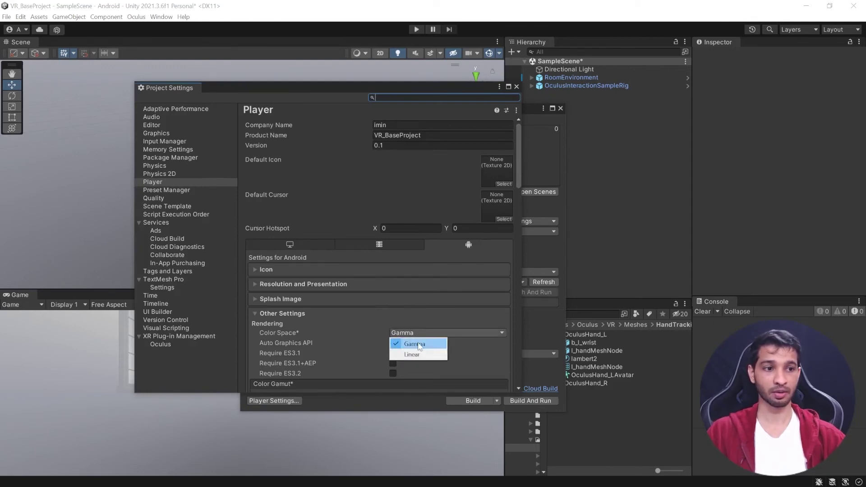
click(415, 352)
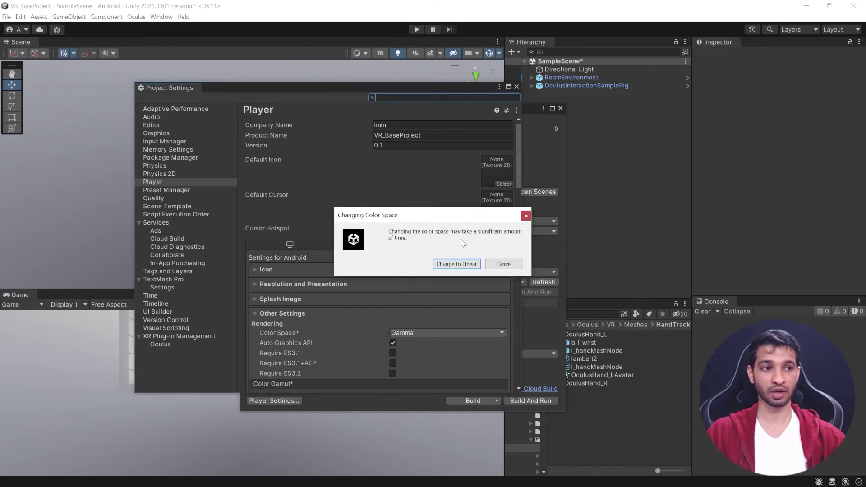
click(456, 264)
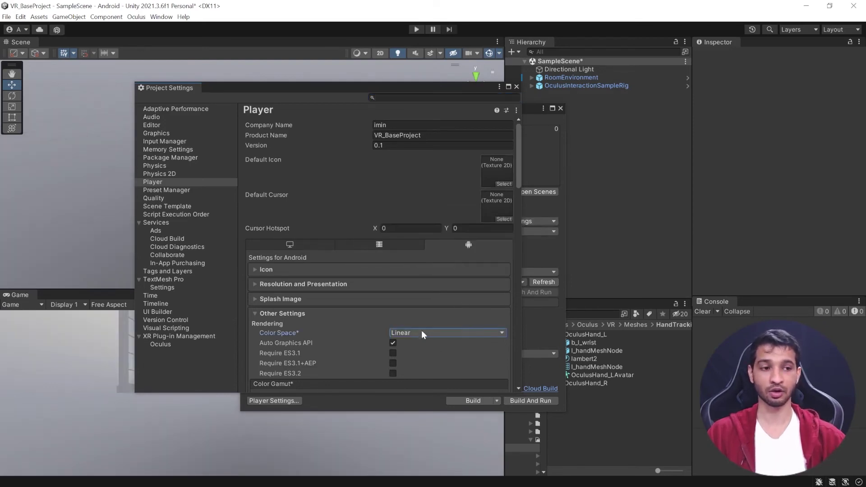
click(517, 87)
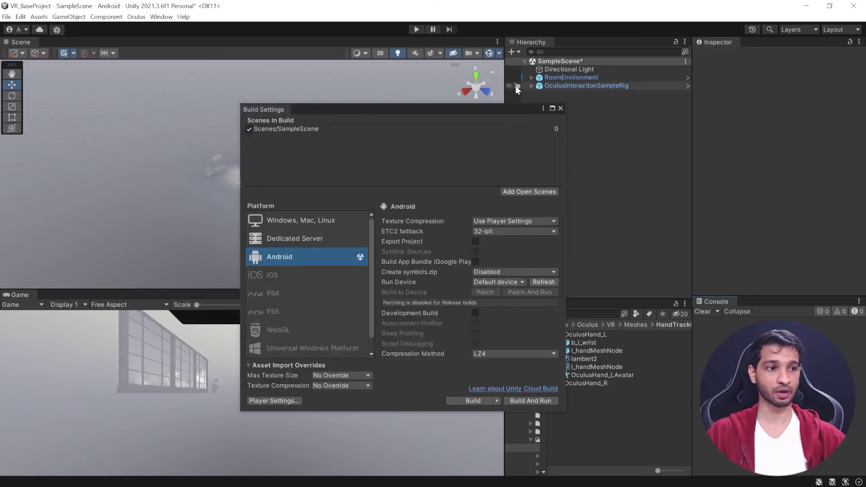
Start building and running SampleScene for Android, and create a folder named Builds in the VR_BaseProject directory
click(432, 129)
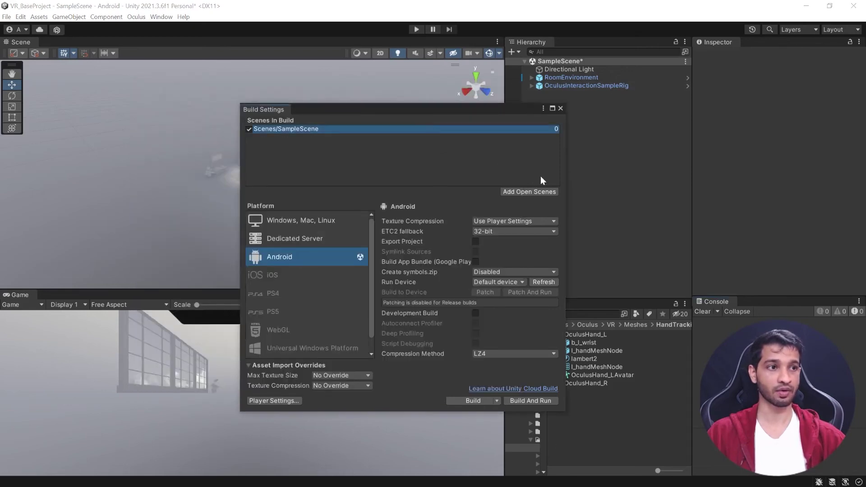
click(526, 400)
right_click(130, 201)
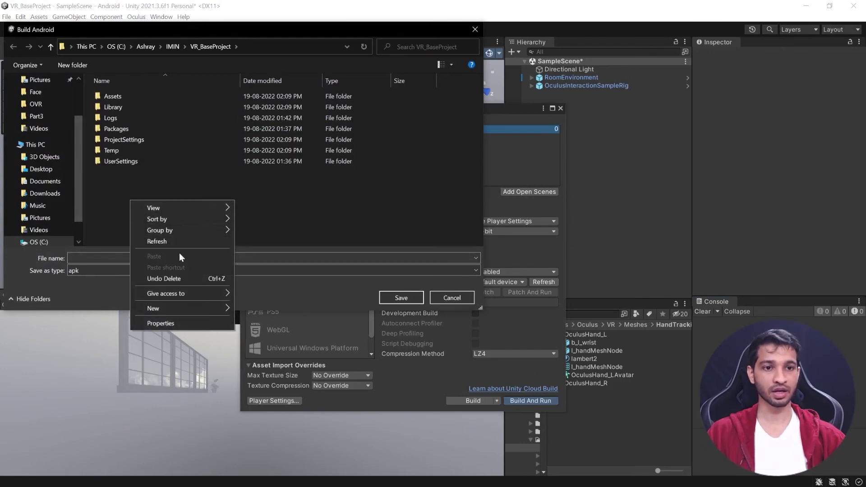
mouse_move(180, 308)
click(281, 311)
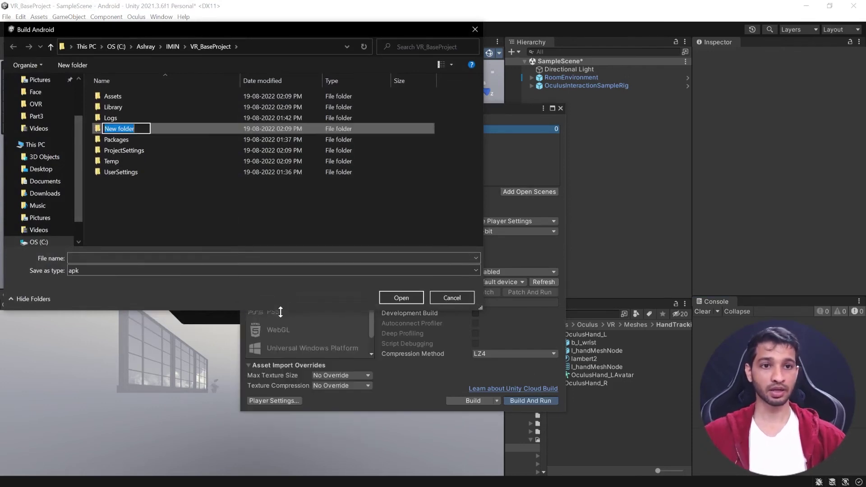
text(B)
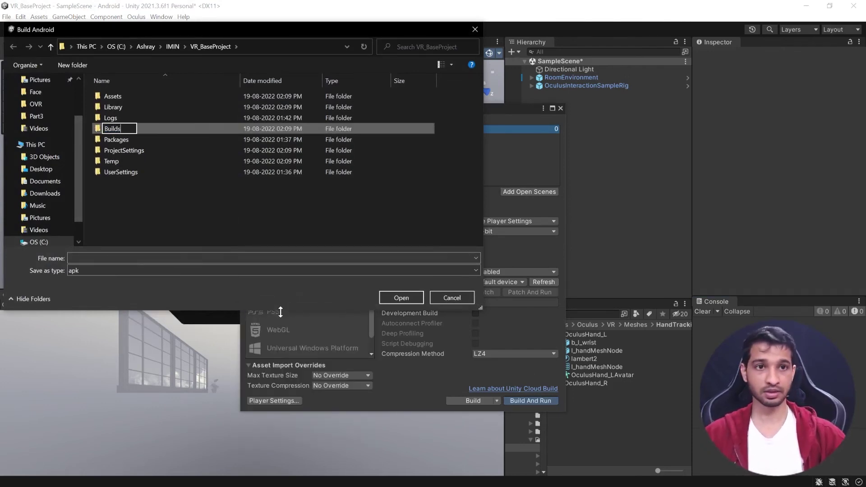
text(uilds)
key(Return)
Build and run the Android APK as test1 in the Builds folder, saving the modified scene changes
double_click(106, 109)
click(81, 260)
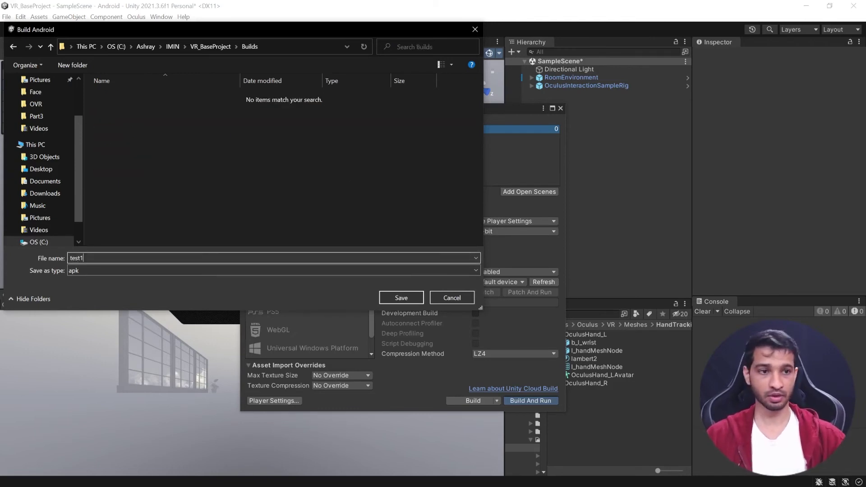
click(410, 293)
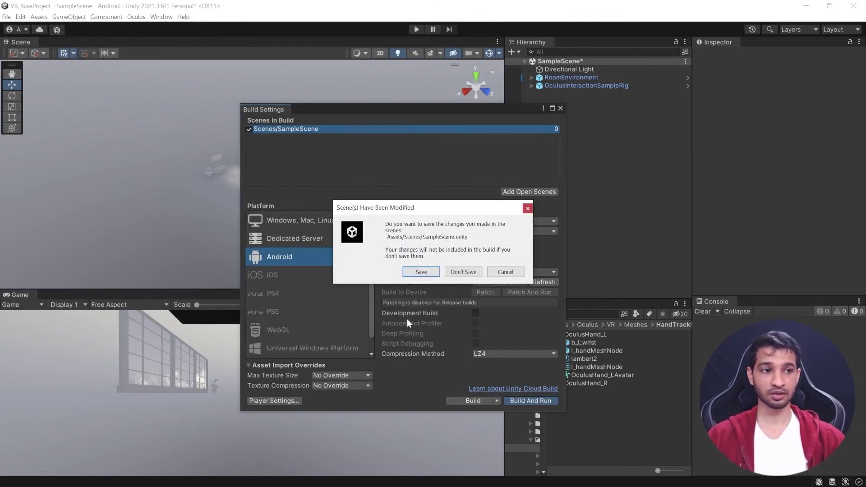
click(421, 272)
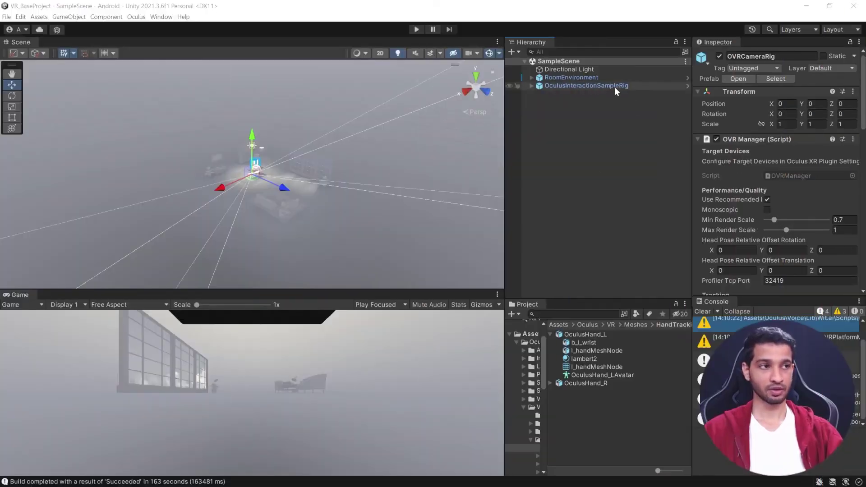
Set Hand Tracking Support to Controllers And Hands in the OVR Manager of OVRCameraRig under OculusInteractionSampleRig
click(591, 87)
click(531, 85)
click(571, 93)
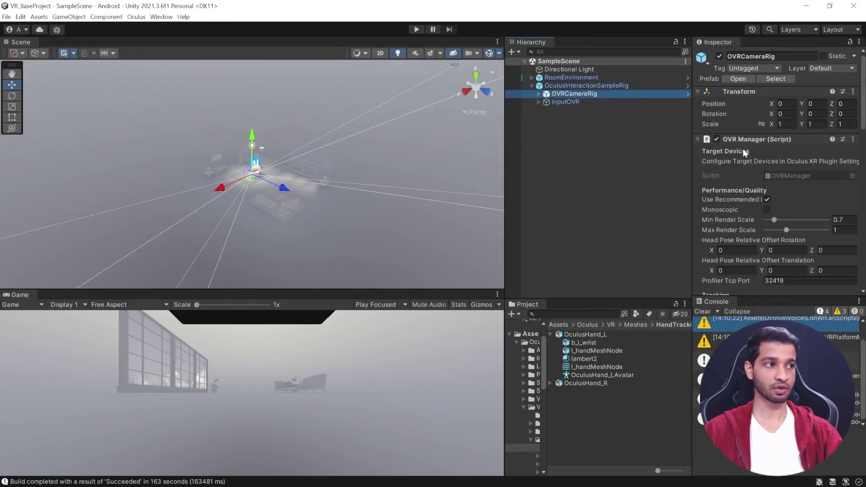
scroll(807, 180, down, 10)
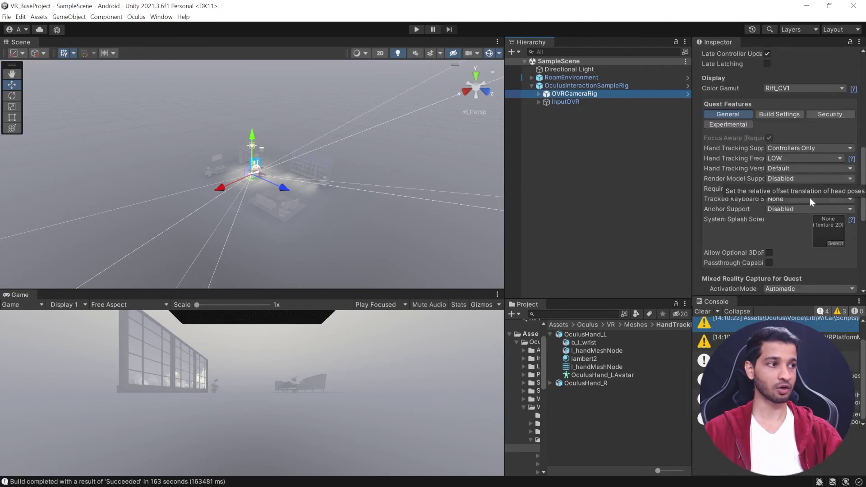
click(789, 148)
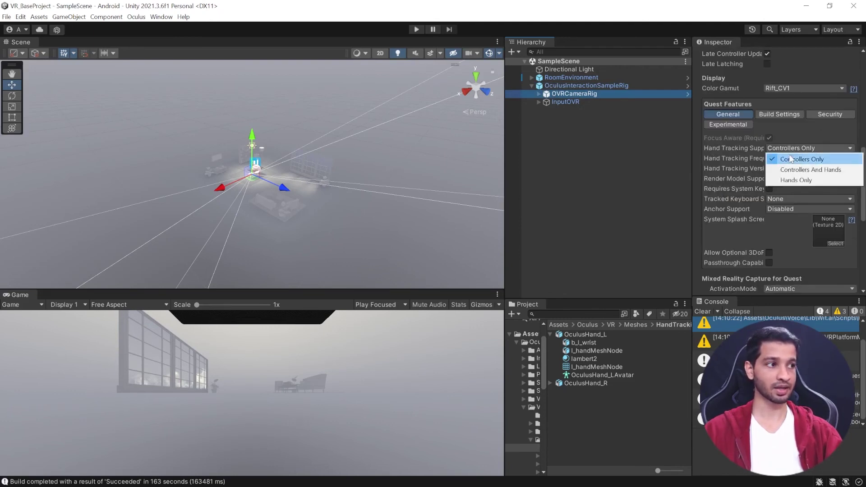
click(794, 171)
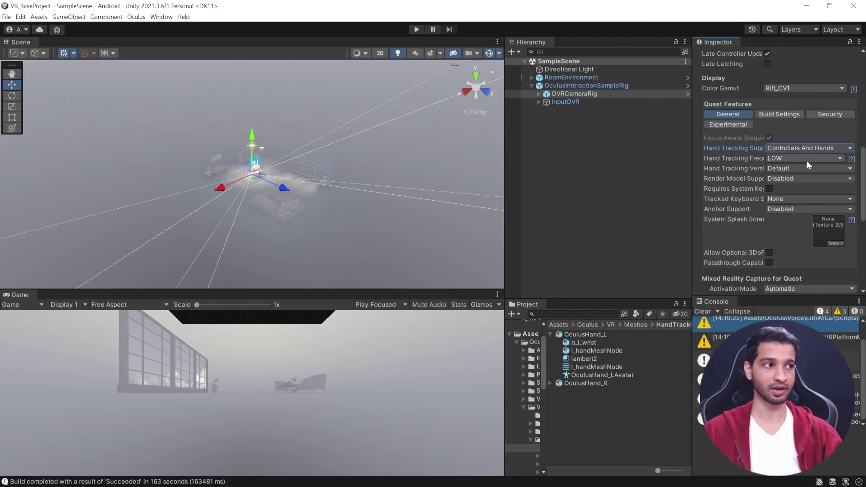
Build and run the Android project again as test2 in the Builds folder
click(6, 17)
click(49, 131)
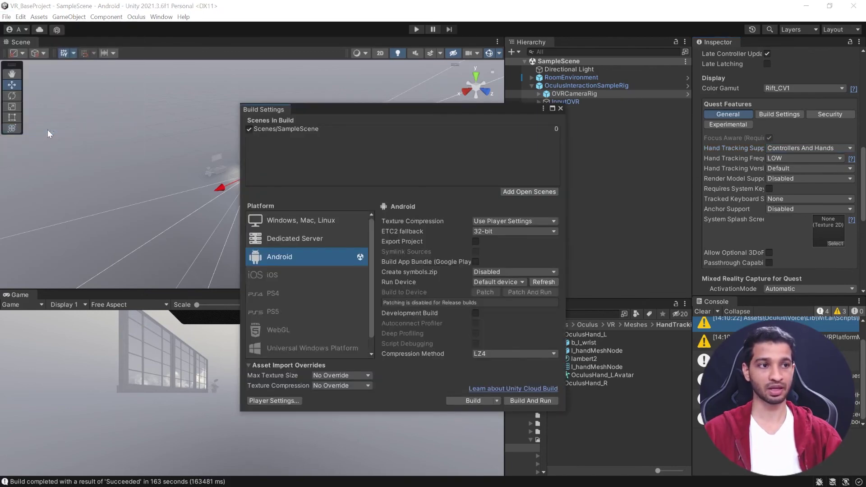
click(531, 400)
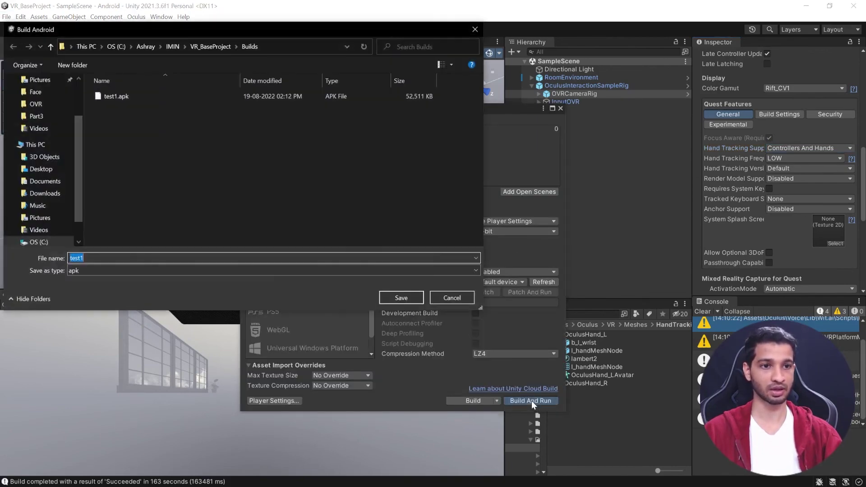
text(tes)
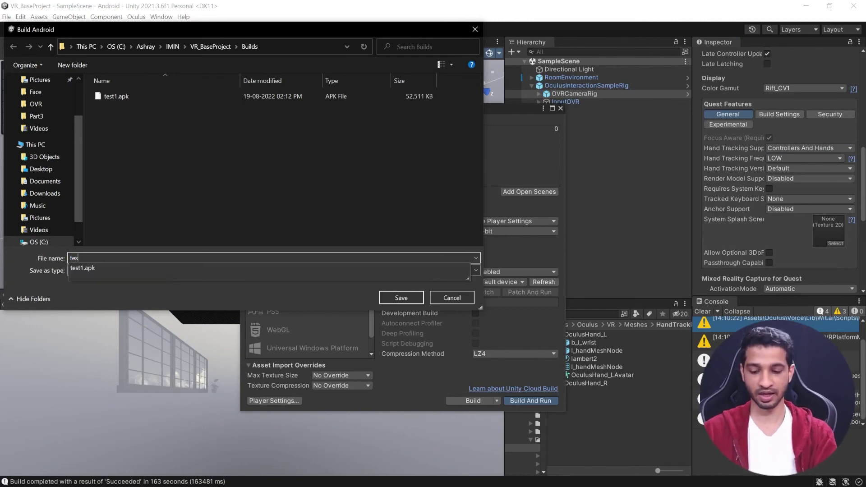
text(t2)
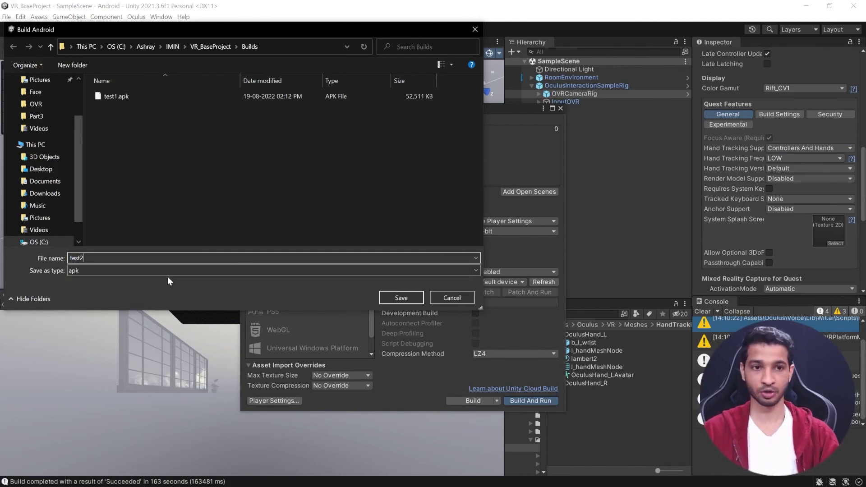
key(Return)
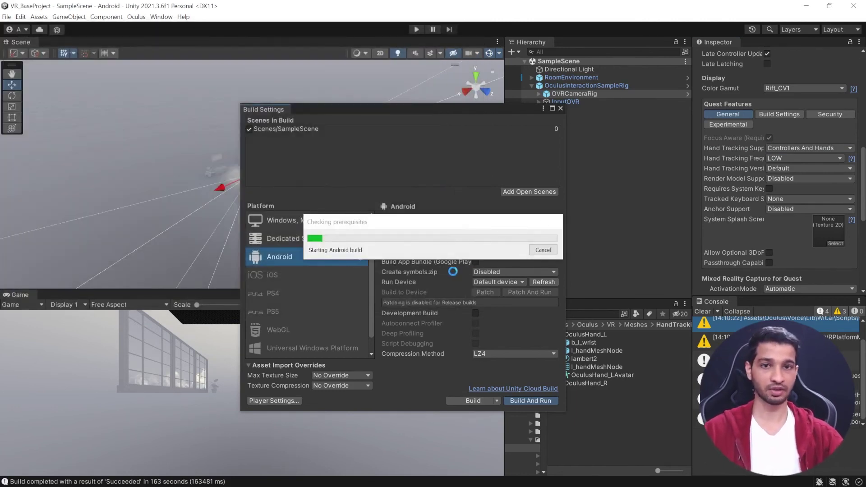